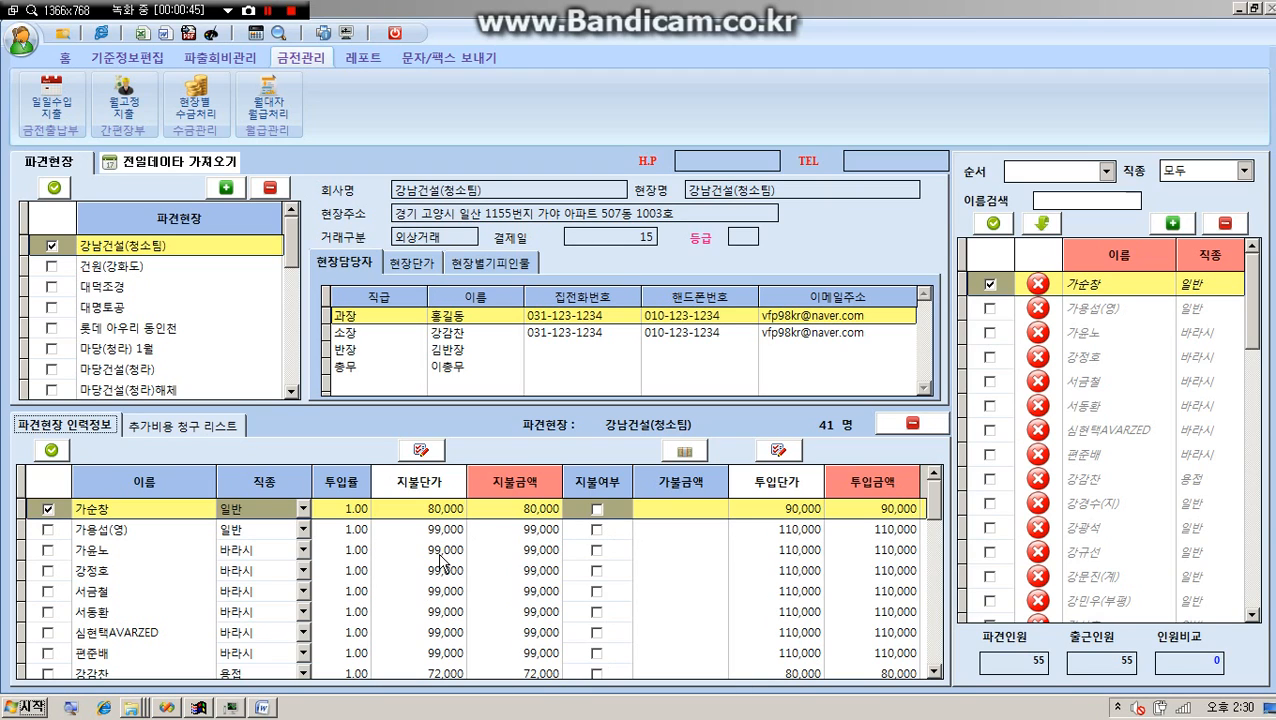
- Open the daily income and expense ledger (일일수입 지출), view the entries for 2012-09-28, and close it
click(222, 57)
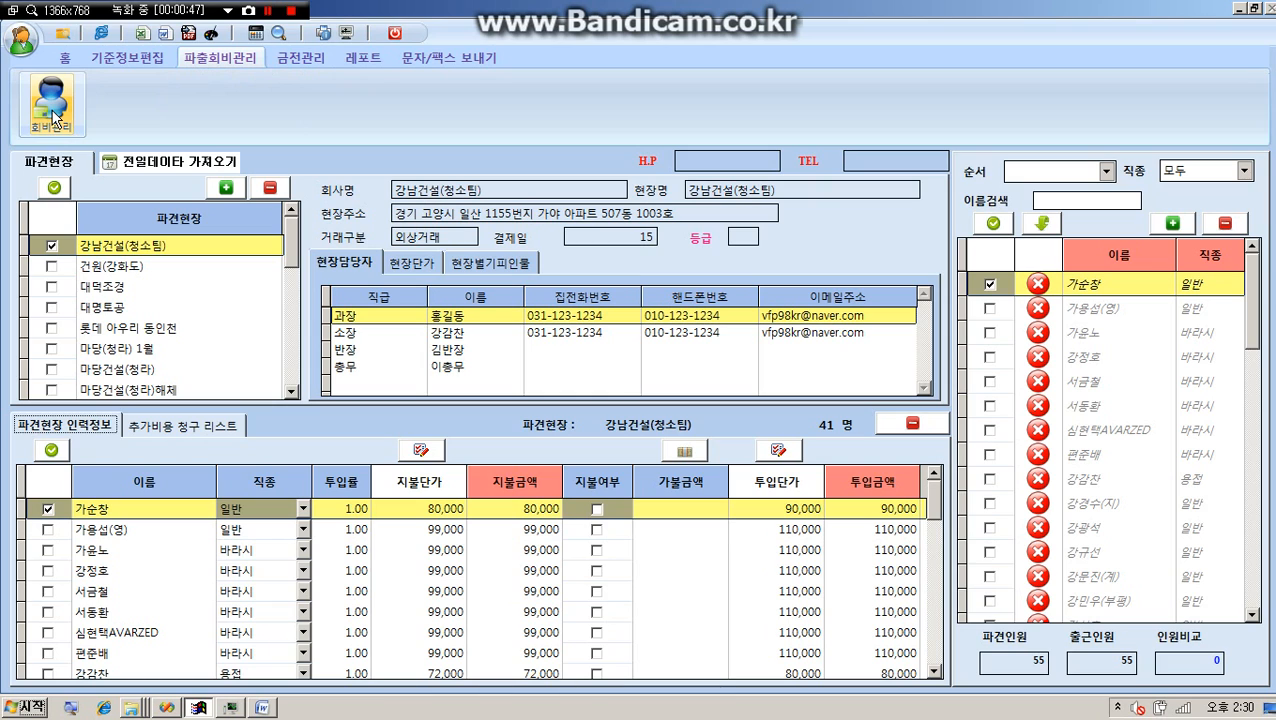
click(298, 62)
click(55, 108)
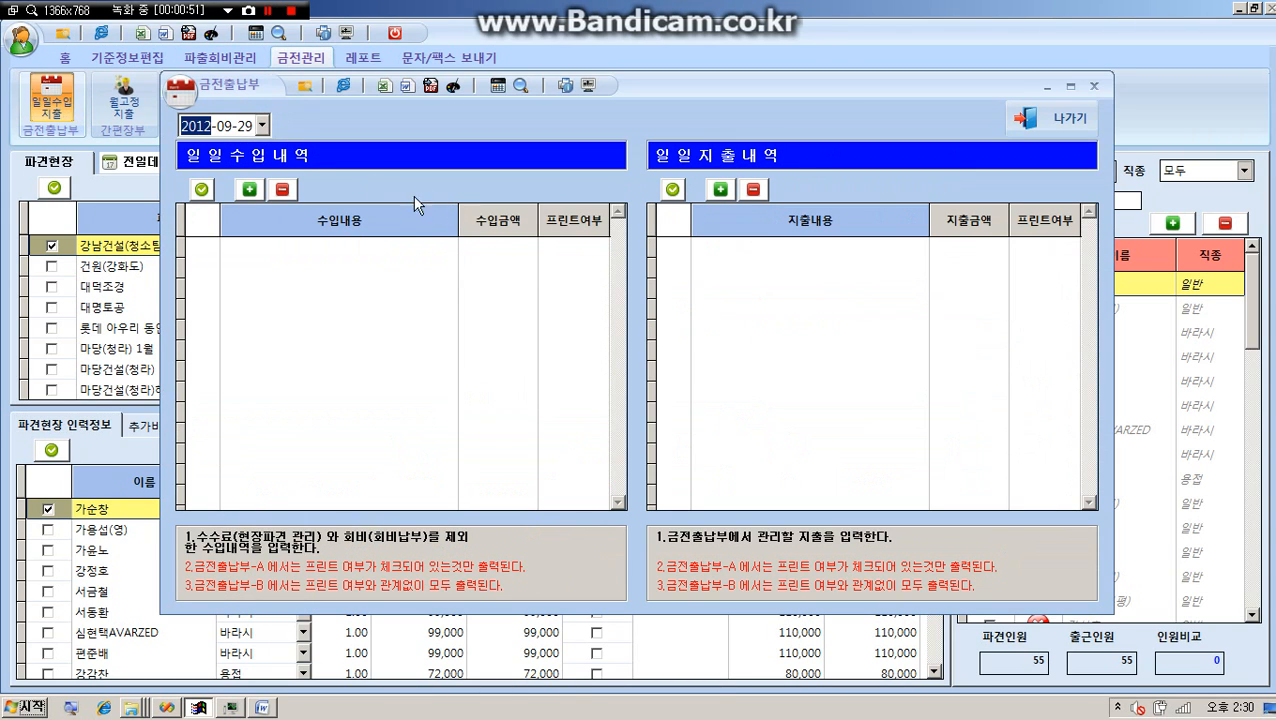
click(262, 125)
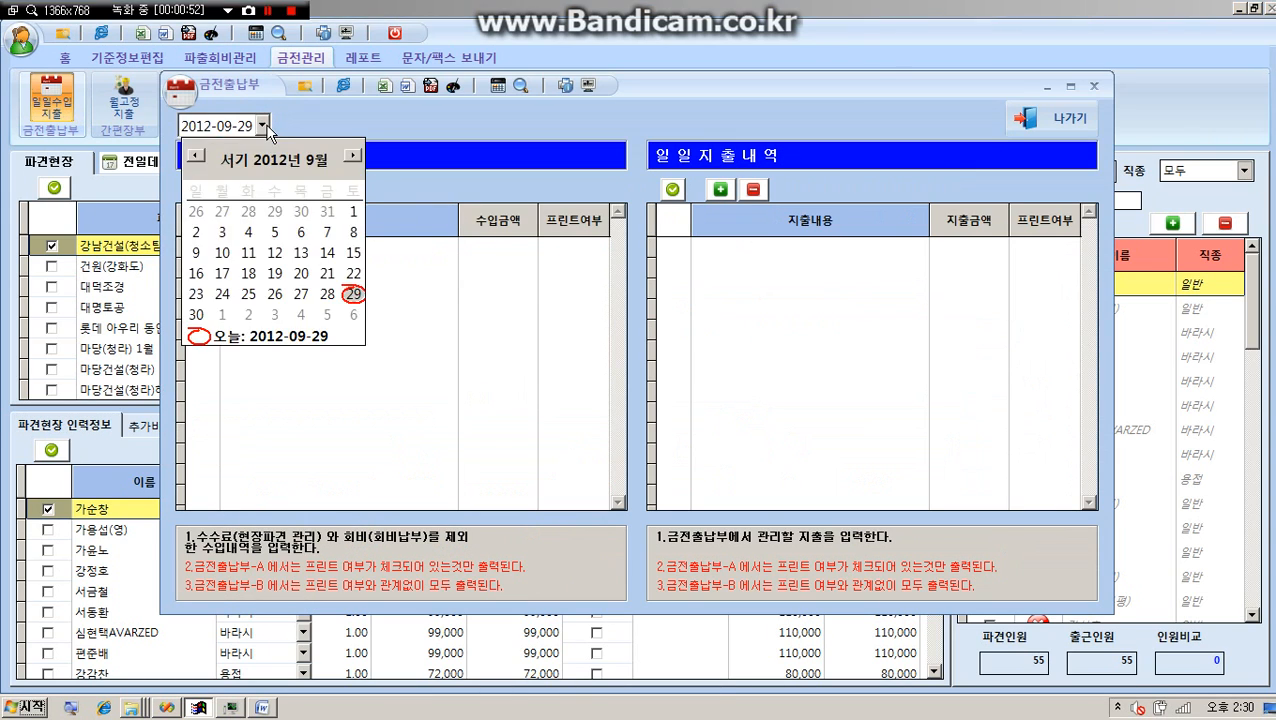
click(328, 296)
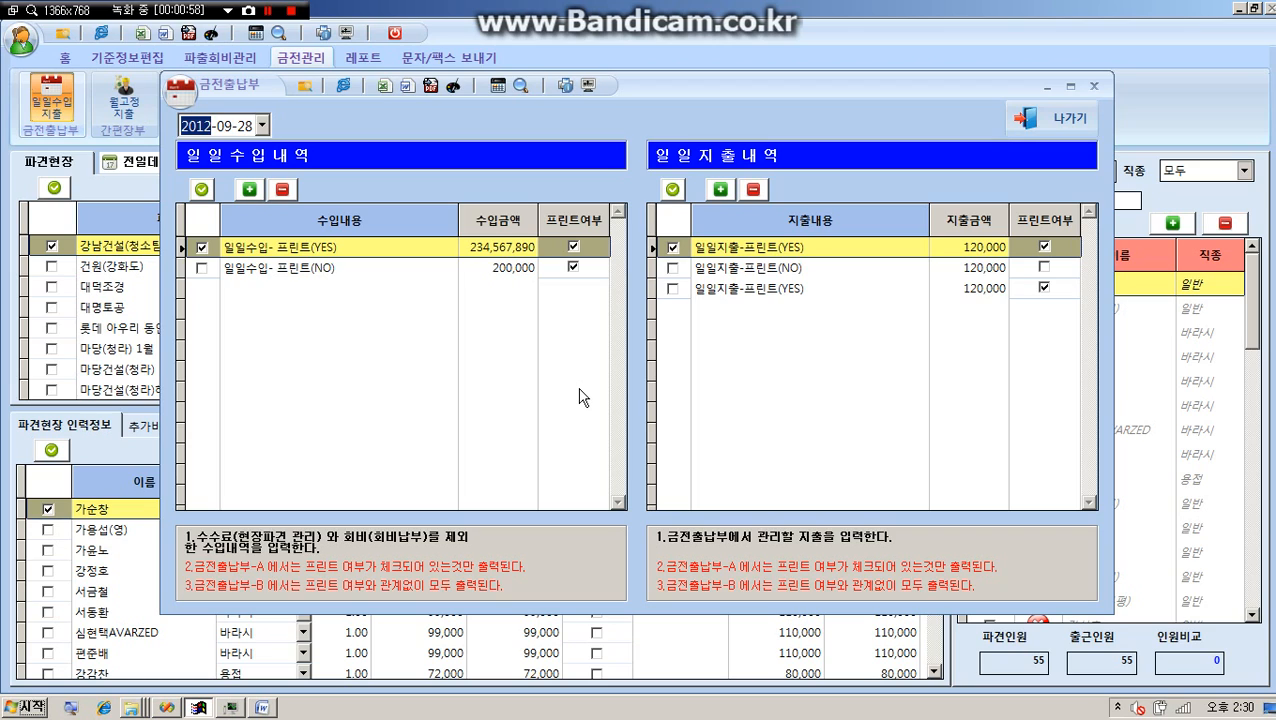
click(1066, 120)
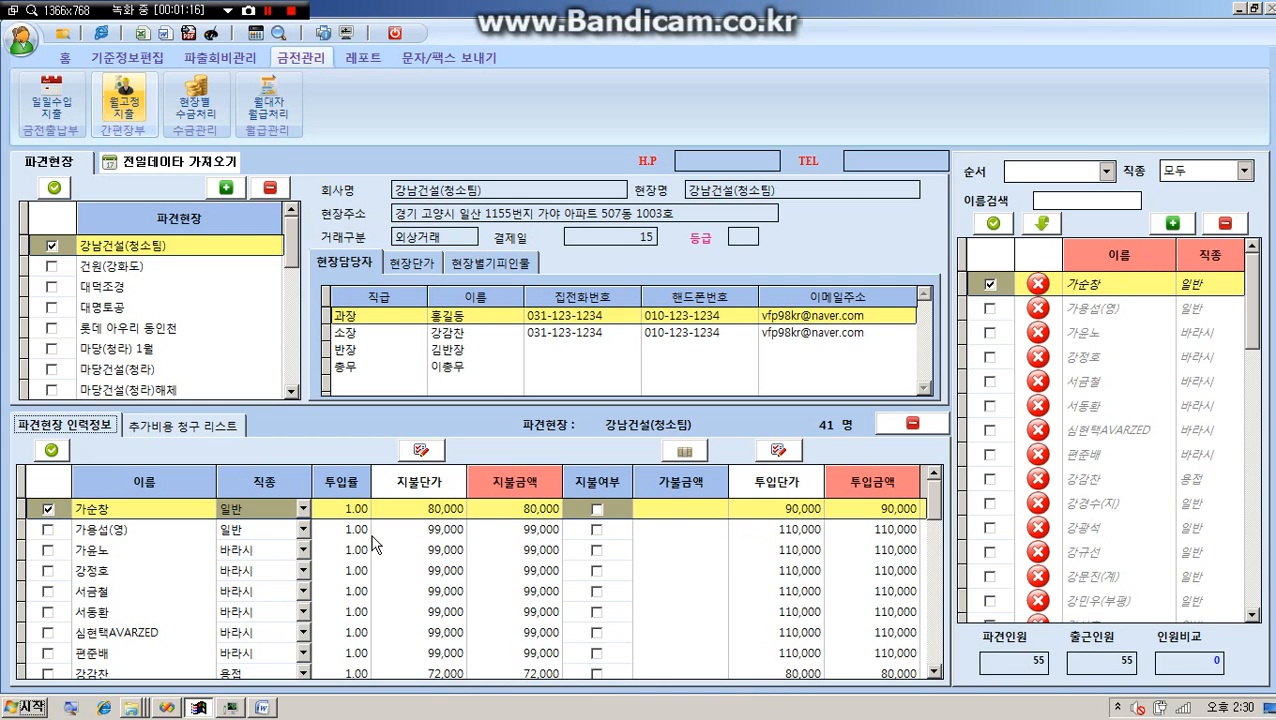
- Open the monthly fixed expenses (월고정 지출) and set the amount of 매일지출(식대) to 20,000
click(124, 104)
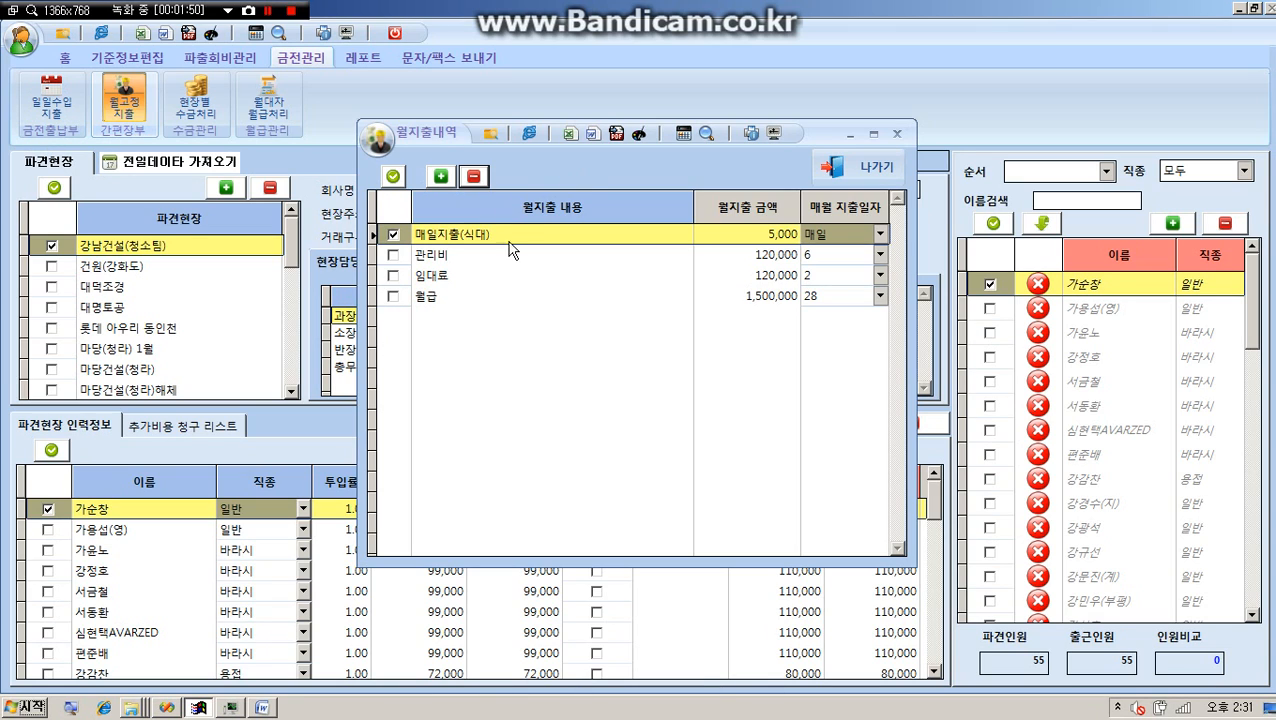
click(442, 236)
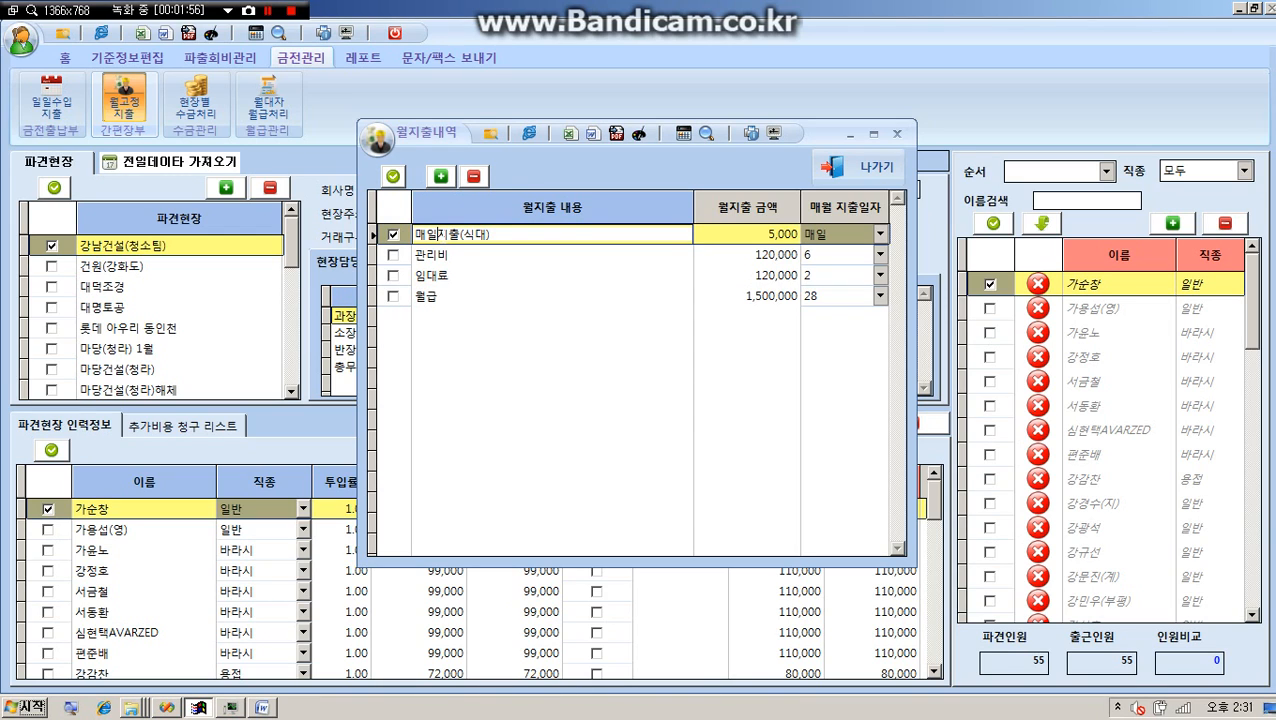
click(458, 260)
click(514, 236)
click(728, 240)
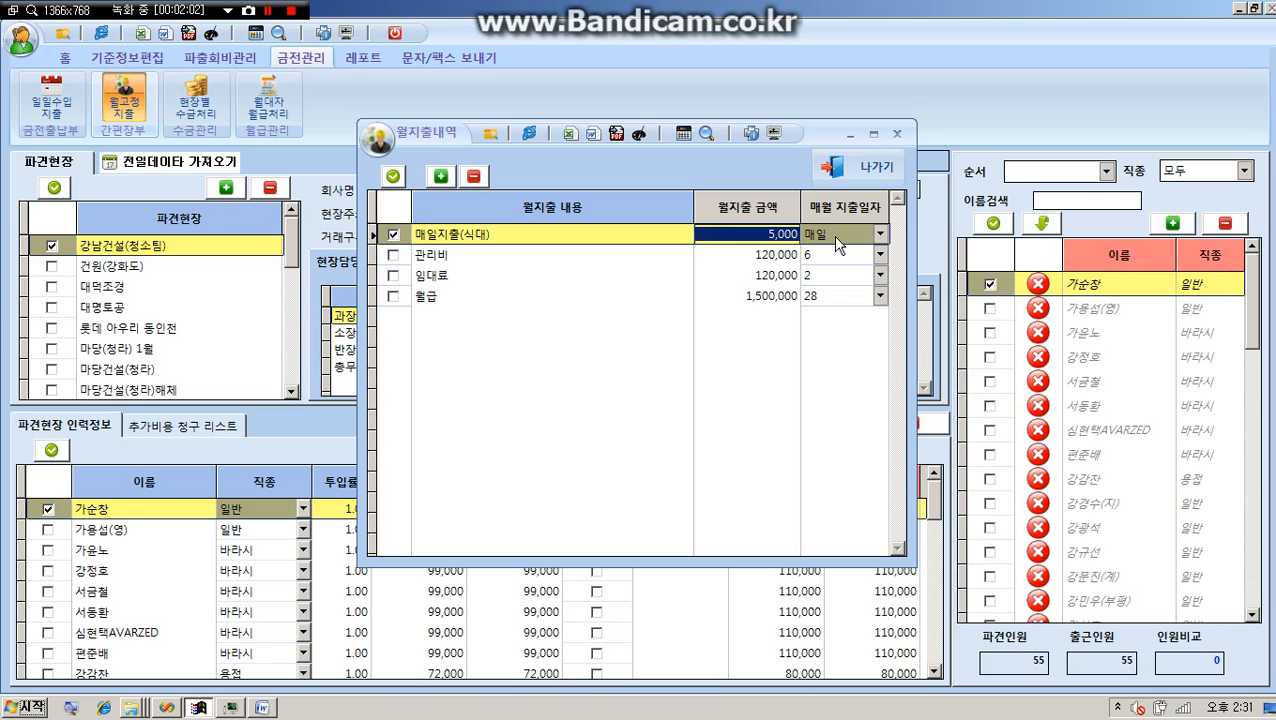
text(200,0)
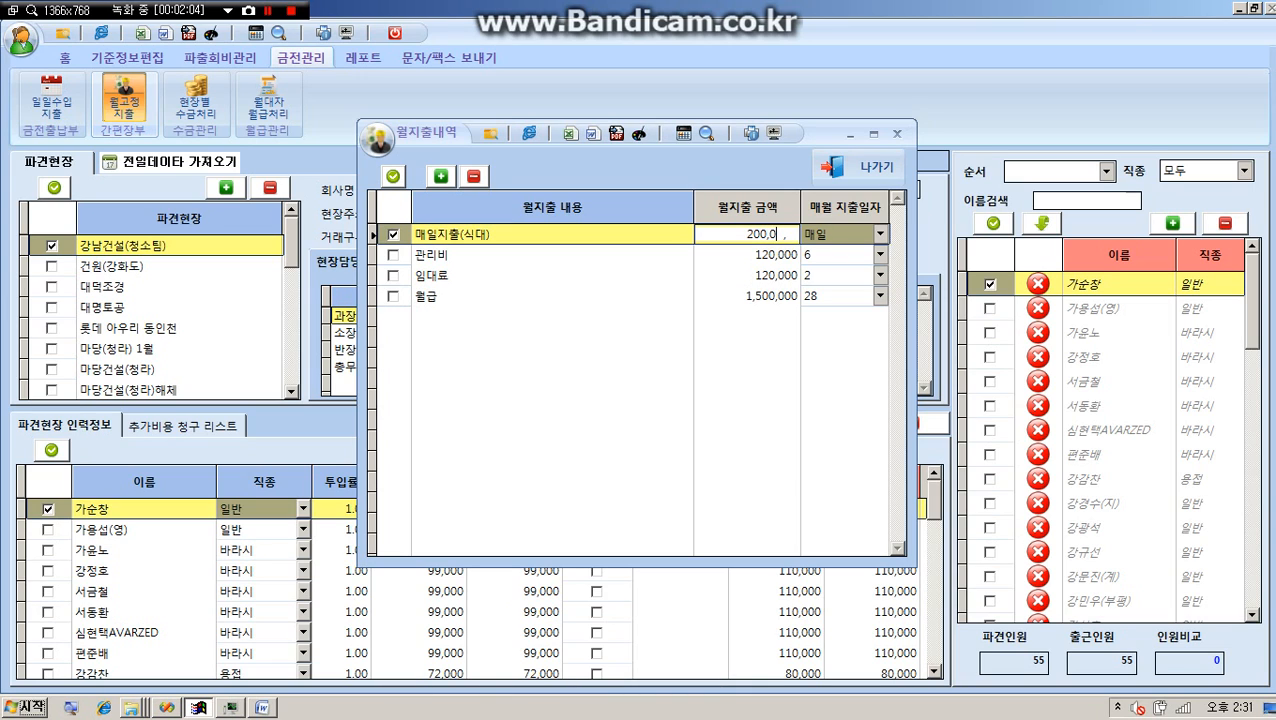
text(0)
click(832, 235)
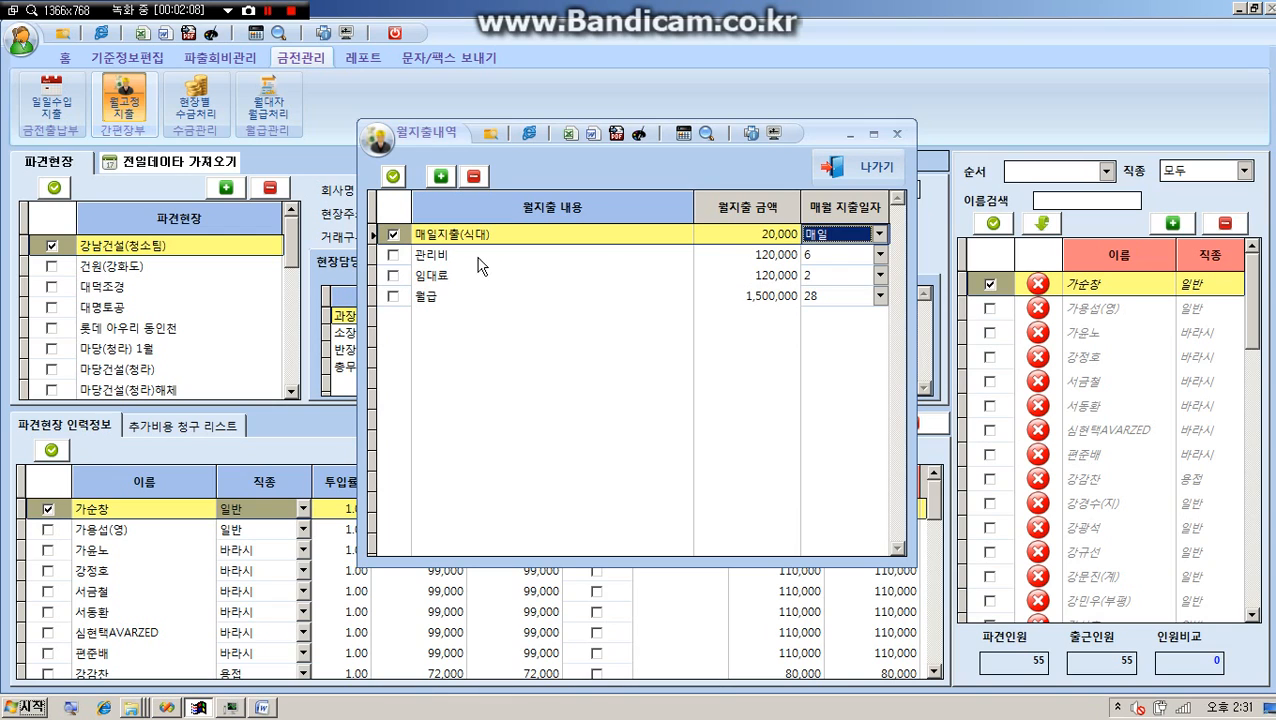
- Set the monthly payment day of the 관리비 expense to 15
click(442, 258)
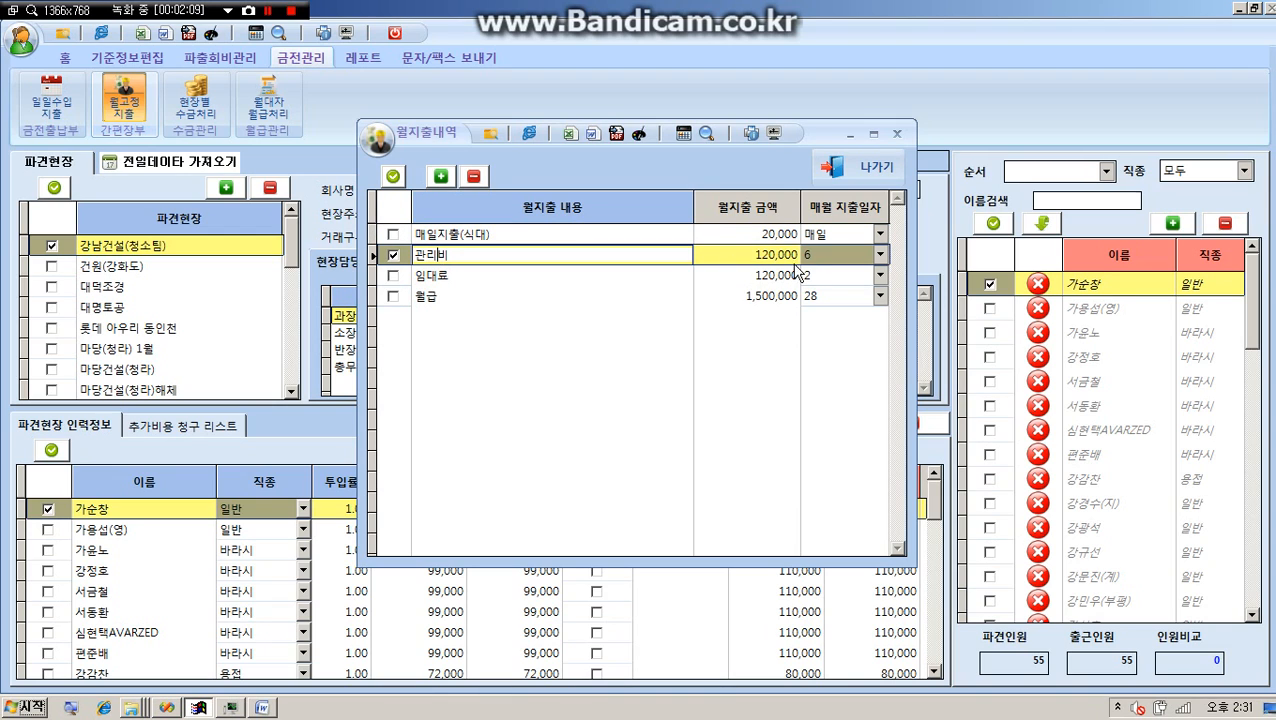
click(883, 258)
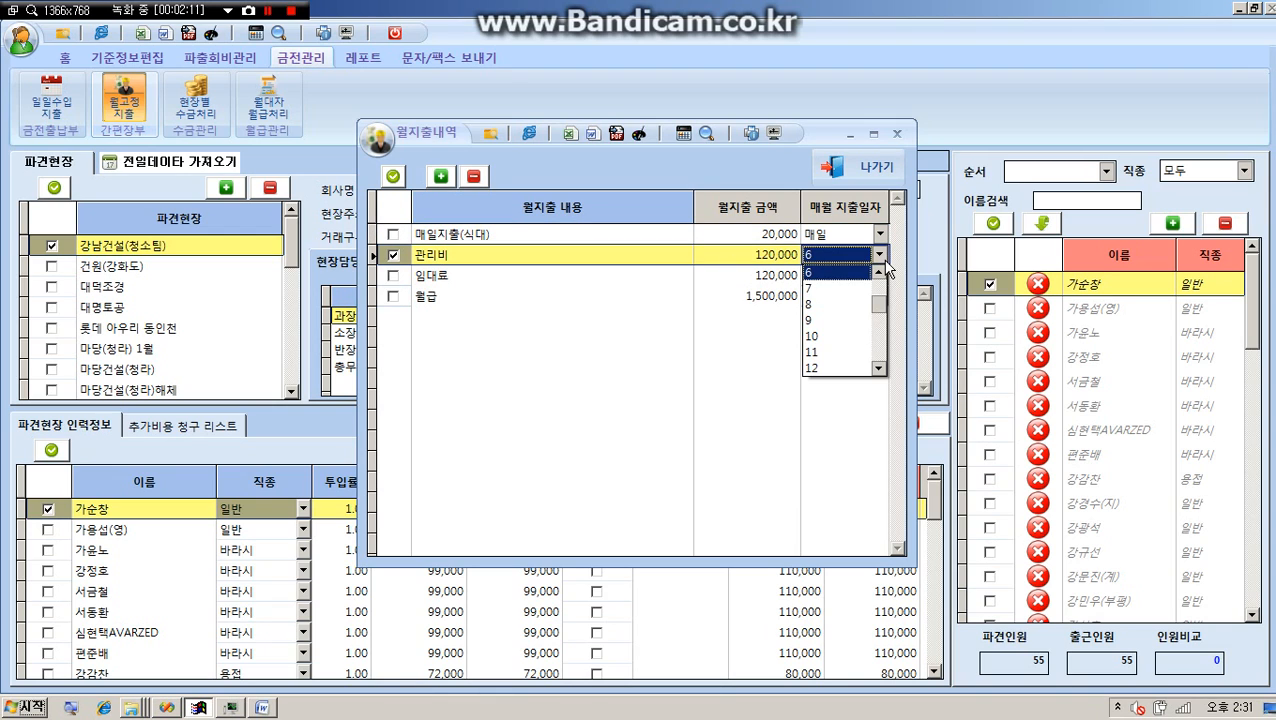
click(875, 333)
click(833, 320)
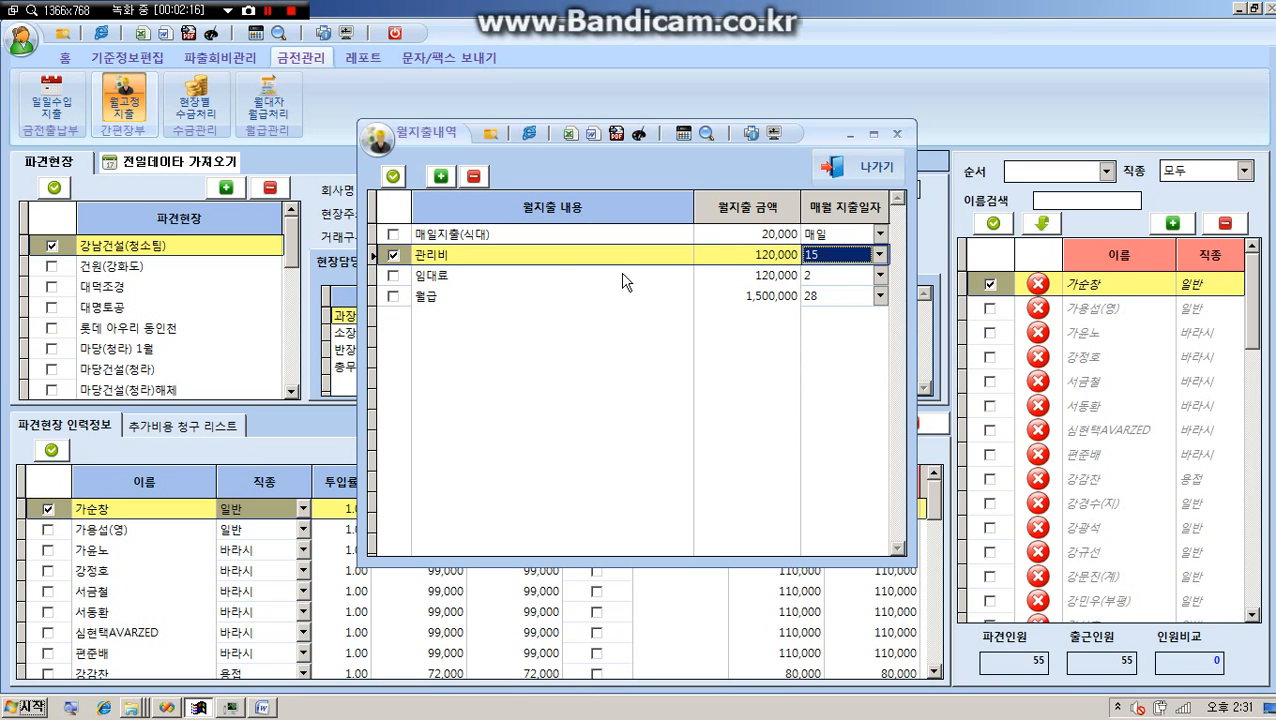
- Set the monthly payment day of the 임대료 expense to 20
click(575, 276)
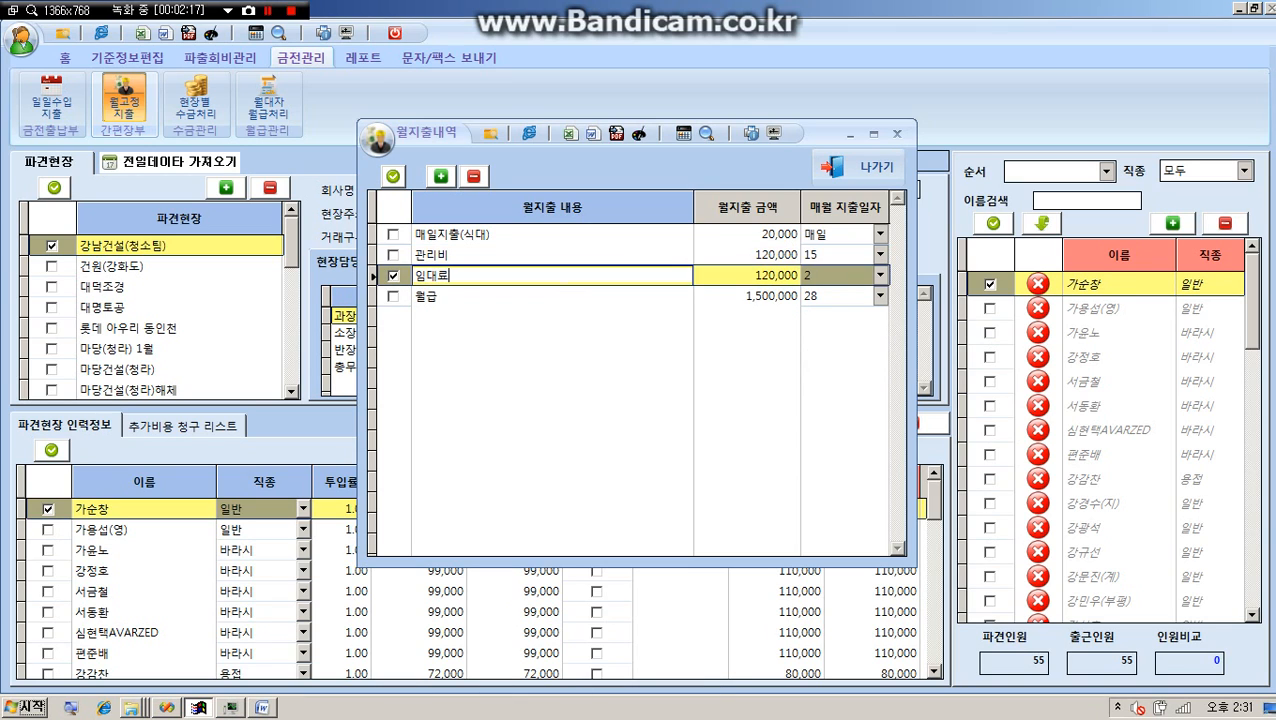
click(882, 276)
click(882, 367)
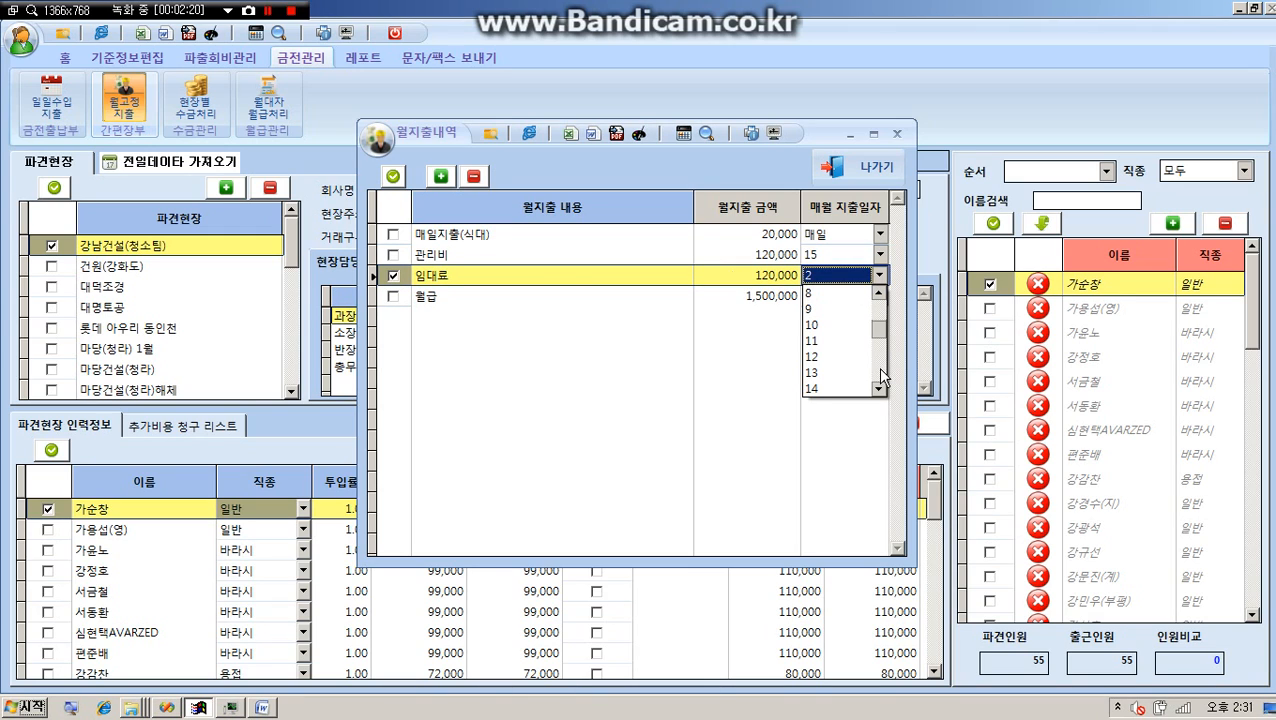
click(882, 367)
click(833, 389)
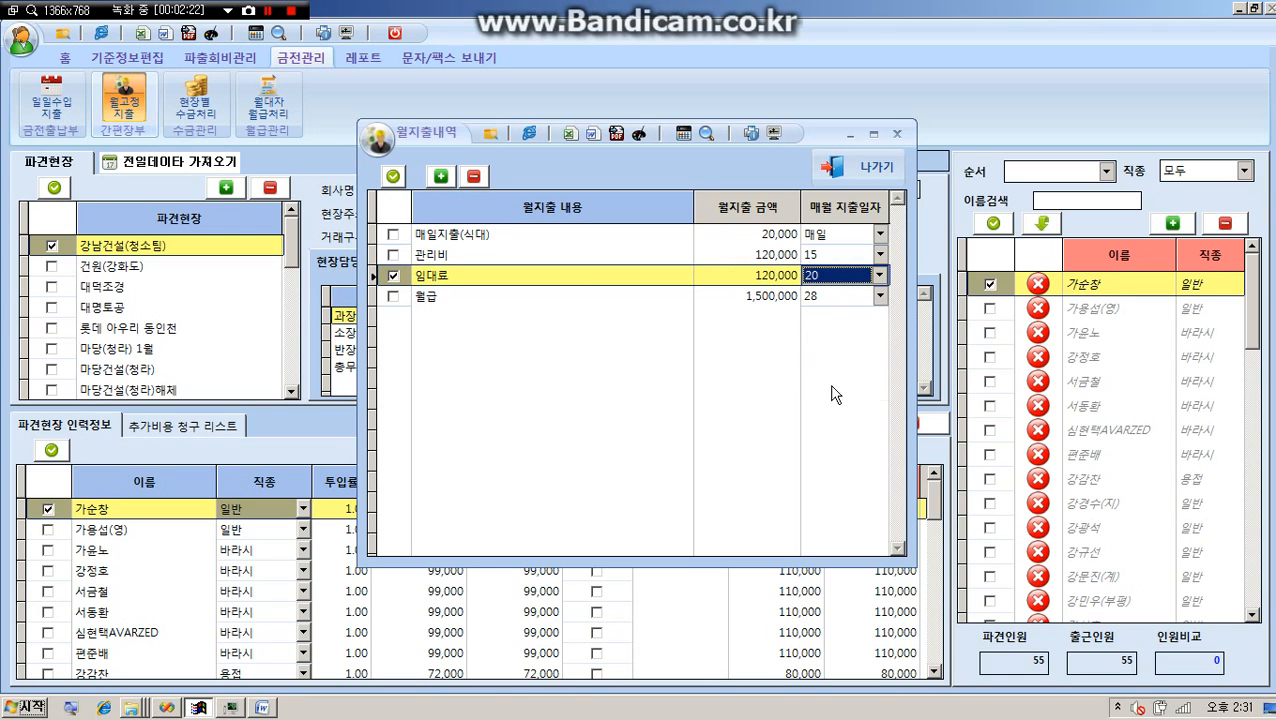
- Set the monthly payment day of the 월급 expense to 29
click(459, 298)
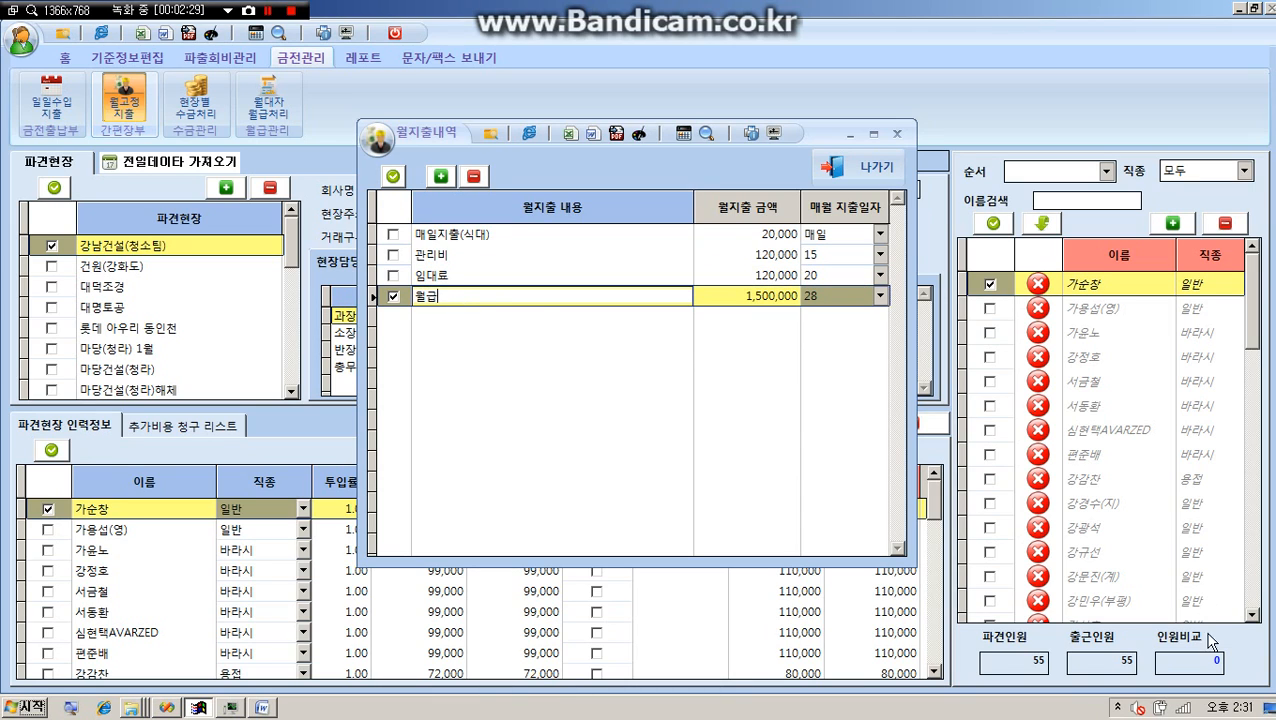
mouse_move(1215, 708)
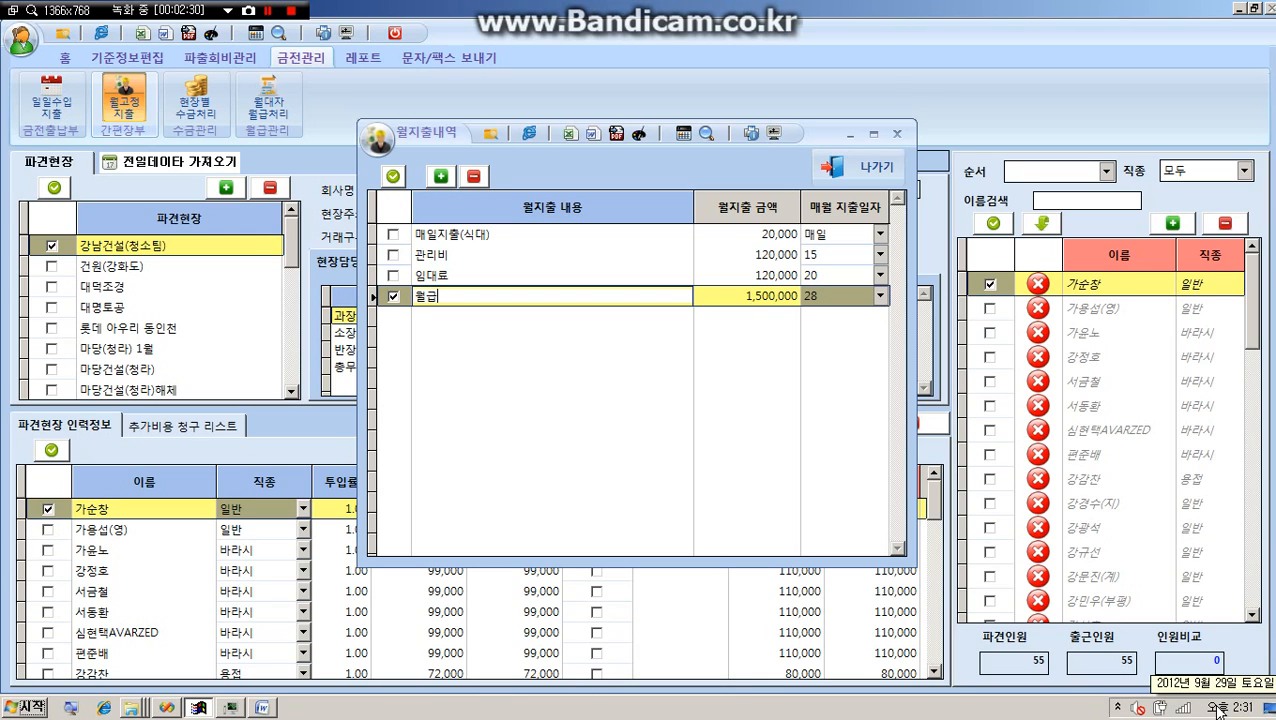
click(880, 296)
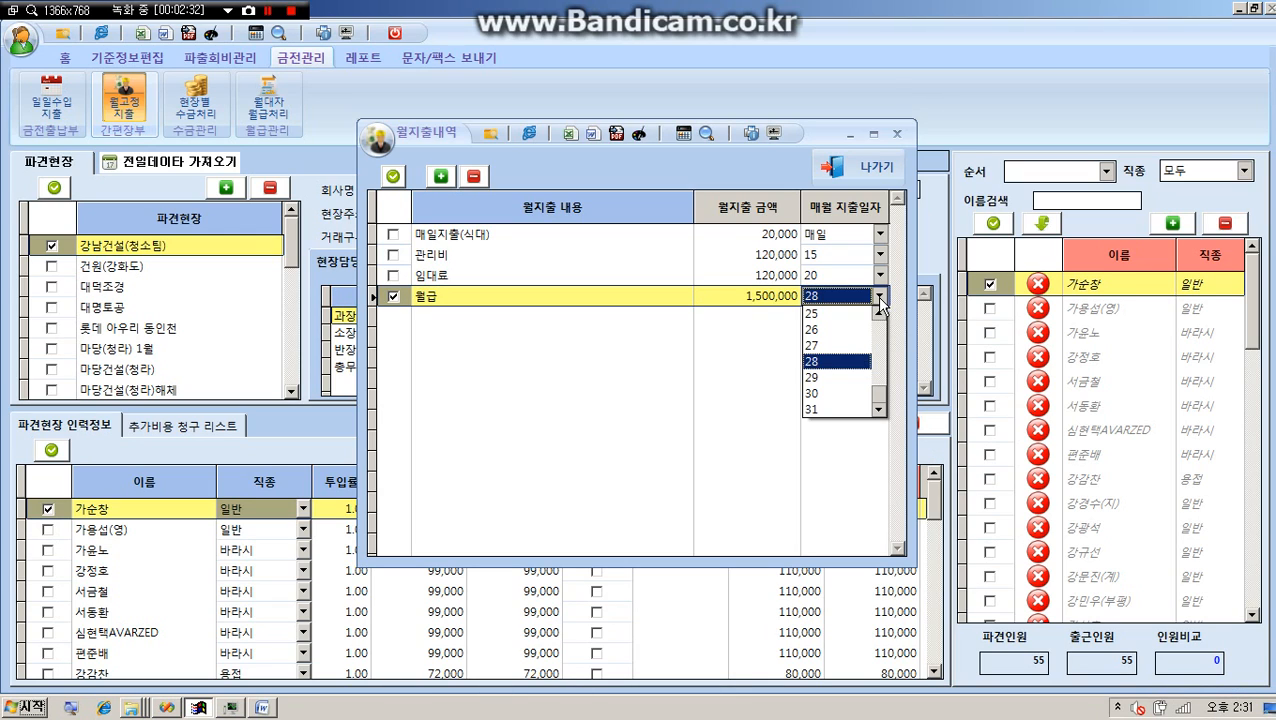
click(839, 378)
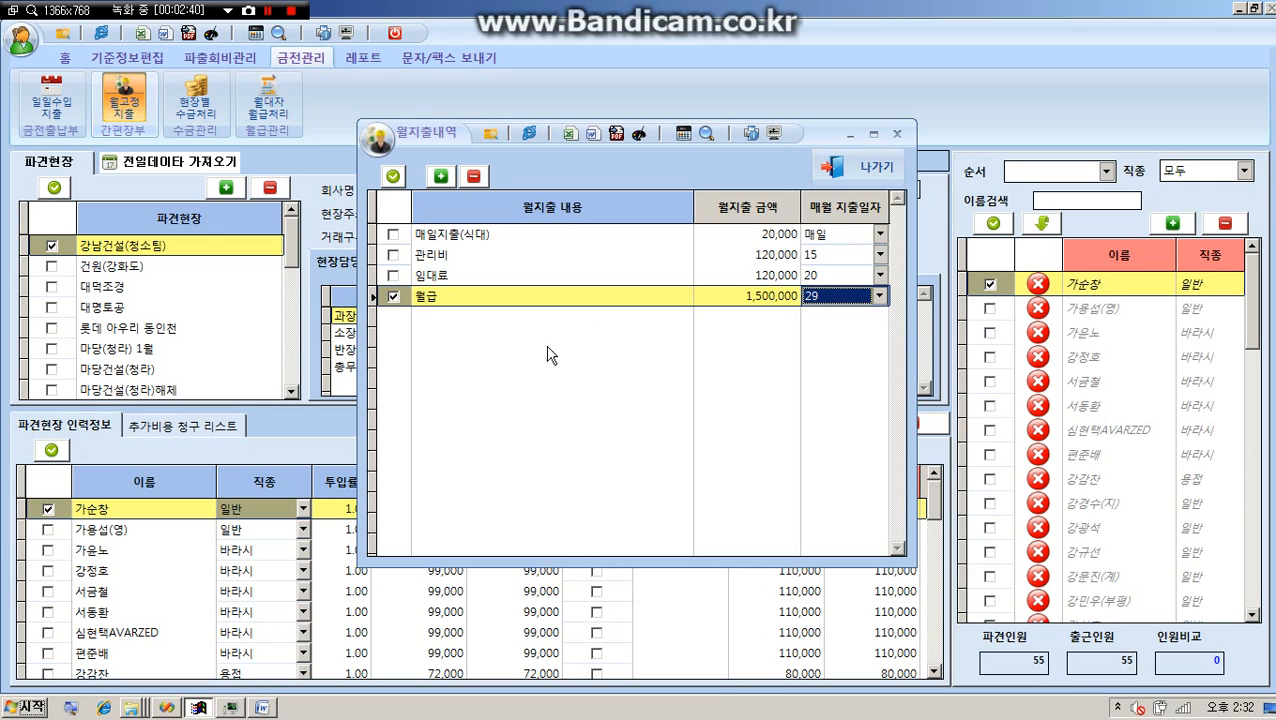
- Add a blank row to the monthly expense list and delete it again
click(441, 176)
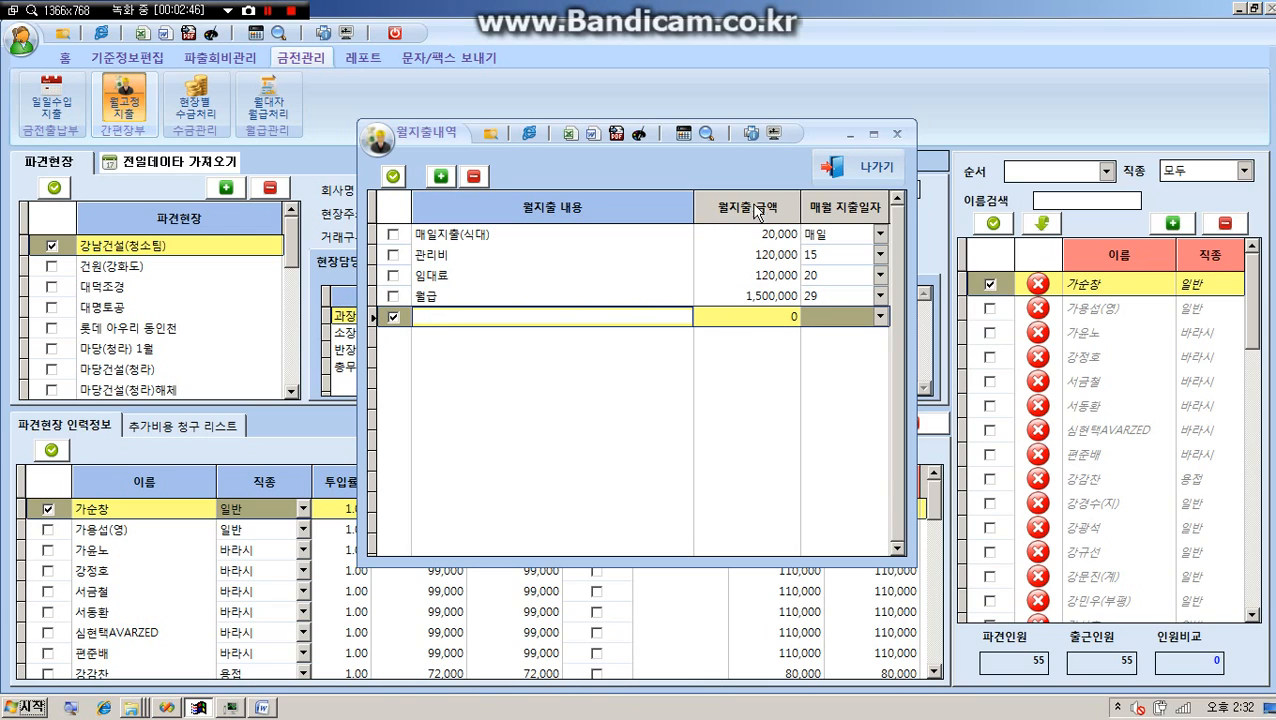
click(758, 317)
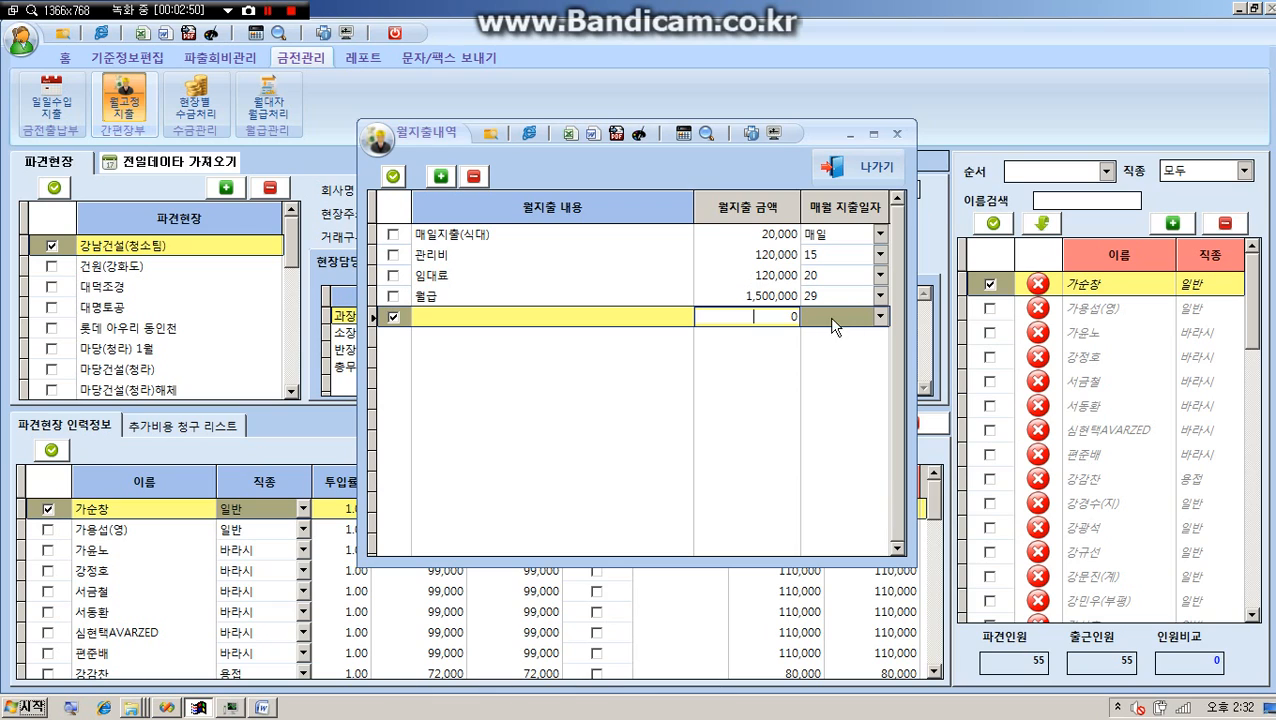
click(473, 176)
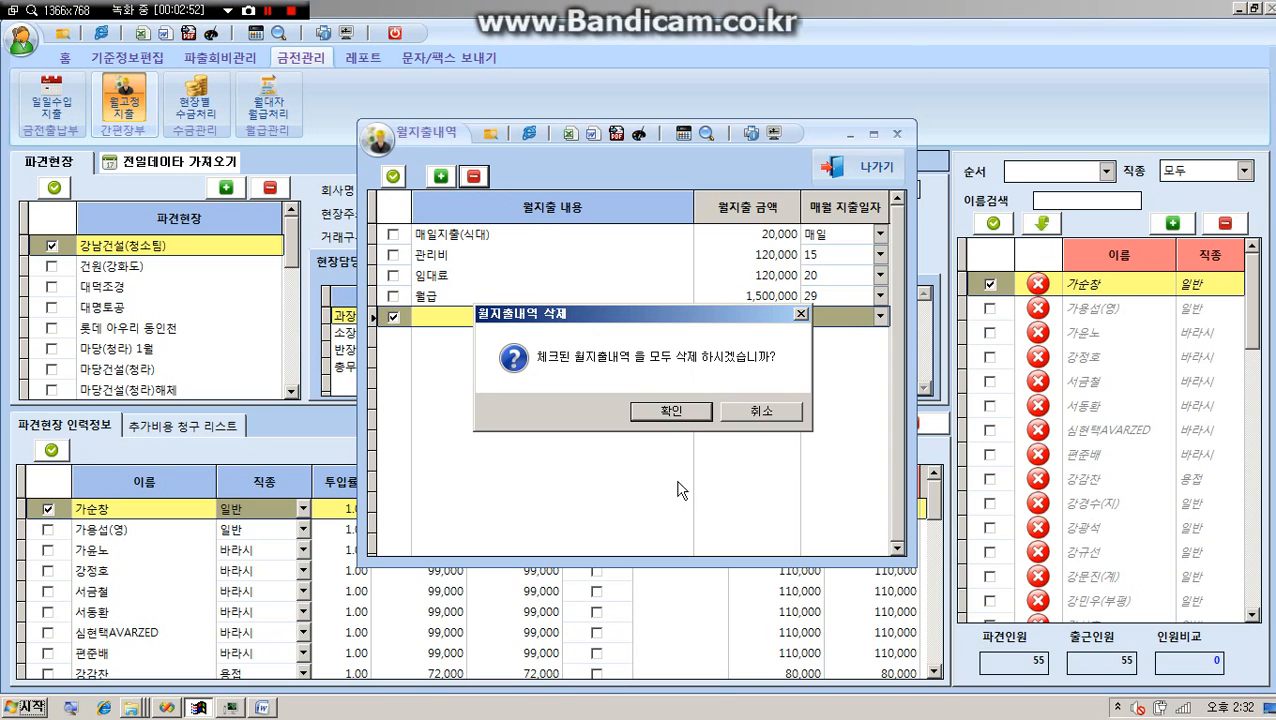
click(671, 411)
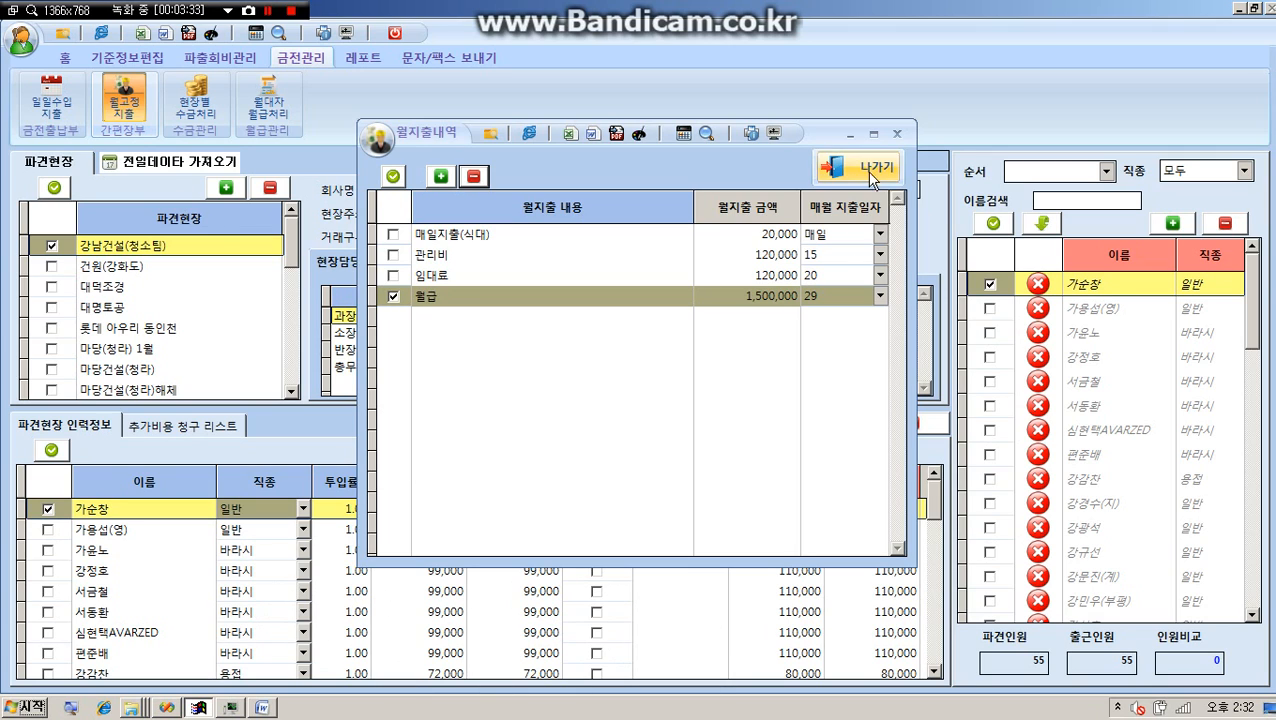
- Close the monthly expense list and take a brief look at the membership fee management (회비관리) screen
click(857, 167)
click(220, 58)
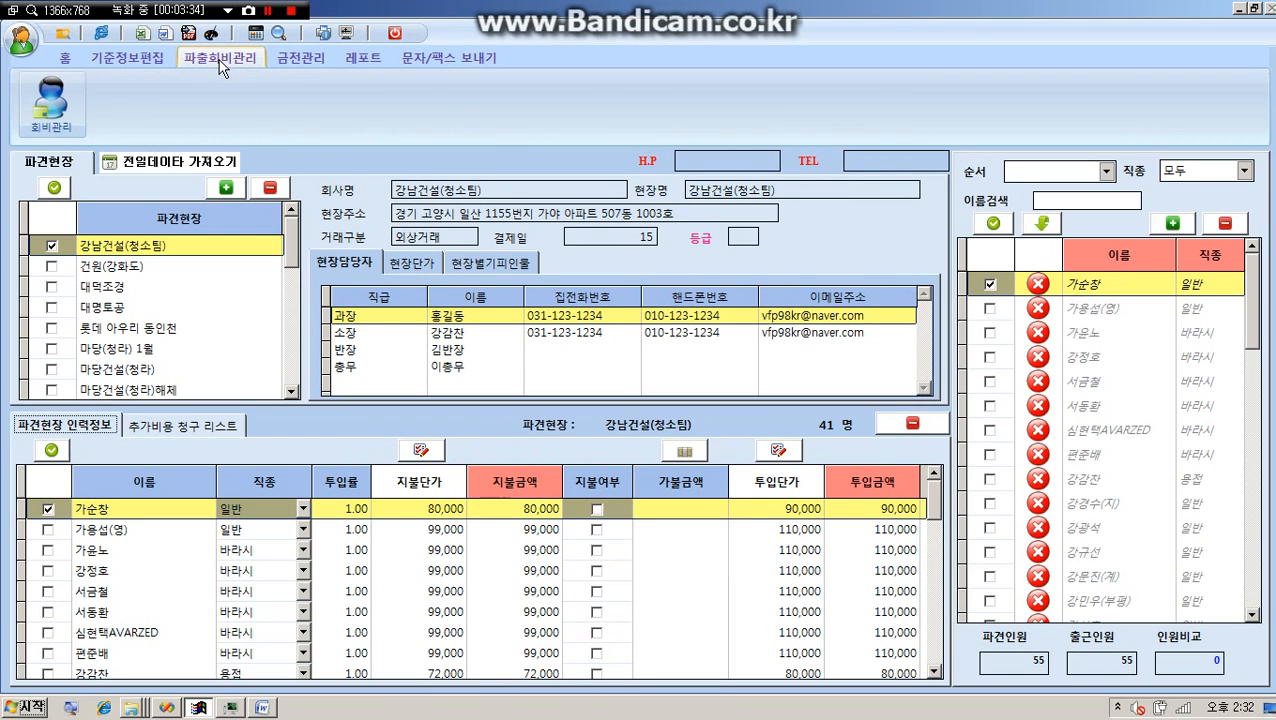
click(51, 108)
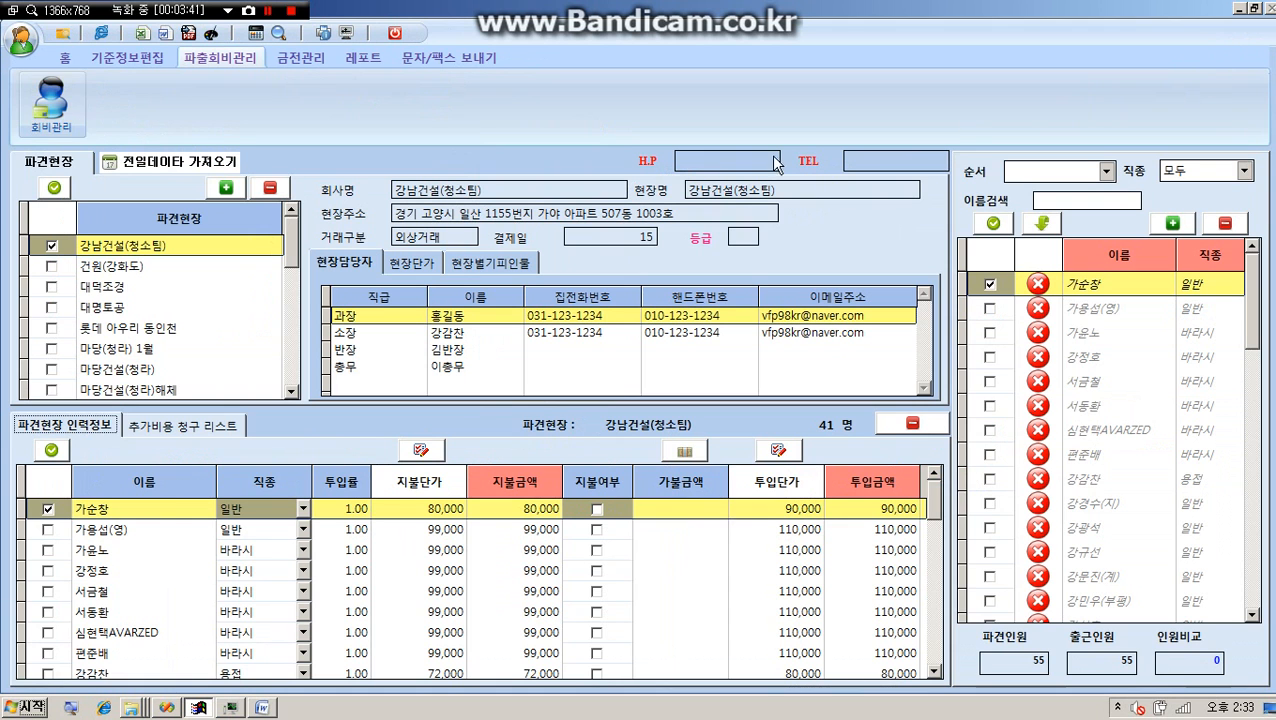
click(1207, 70)
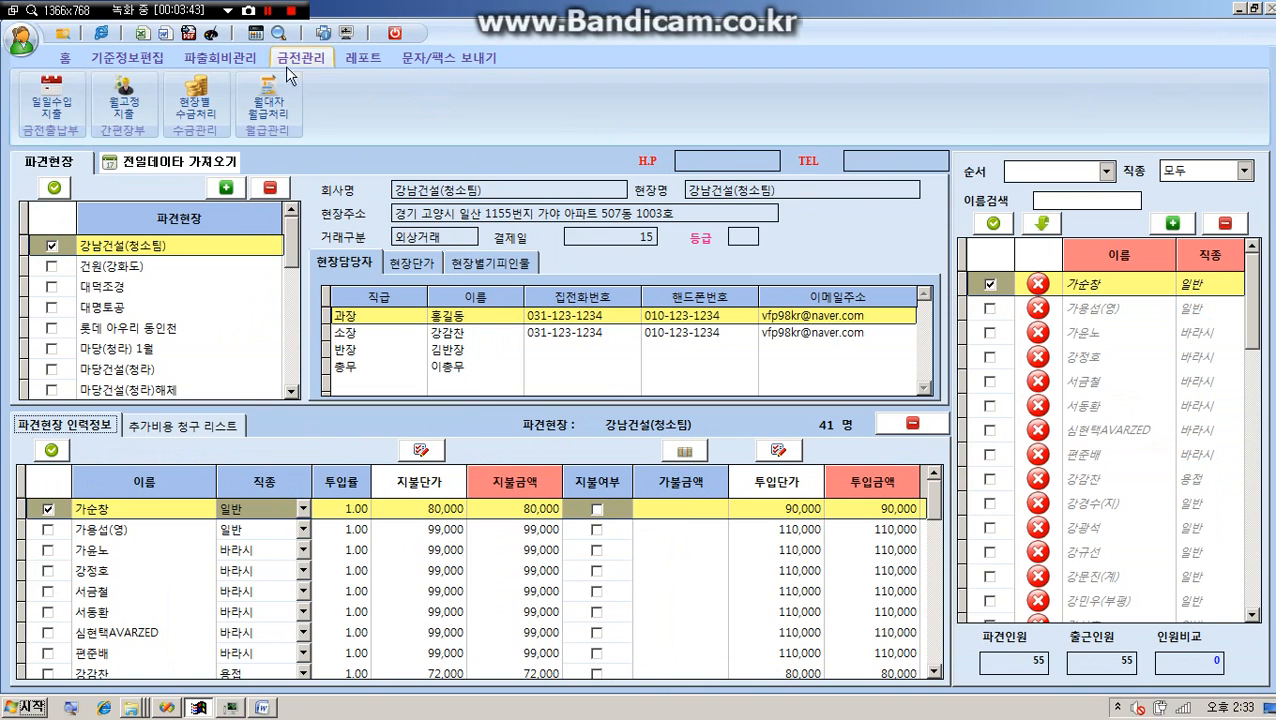
- Open the daily income and expense ledger (일일수입 지출) for 2012-09-28
click(57, 106)
click(262, 125)
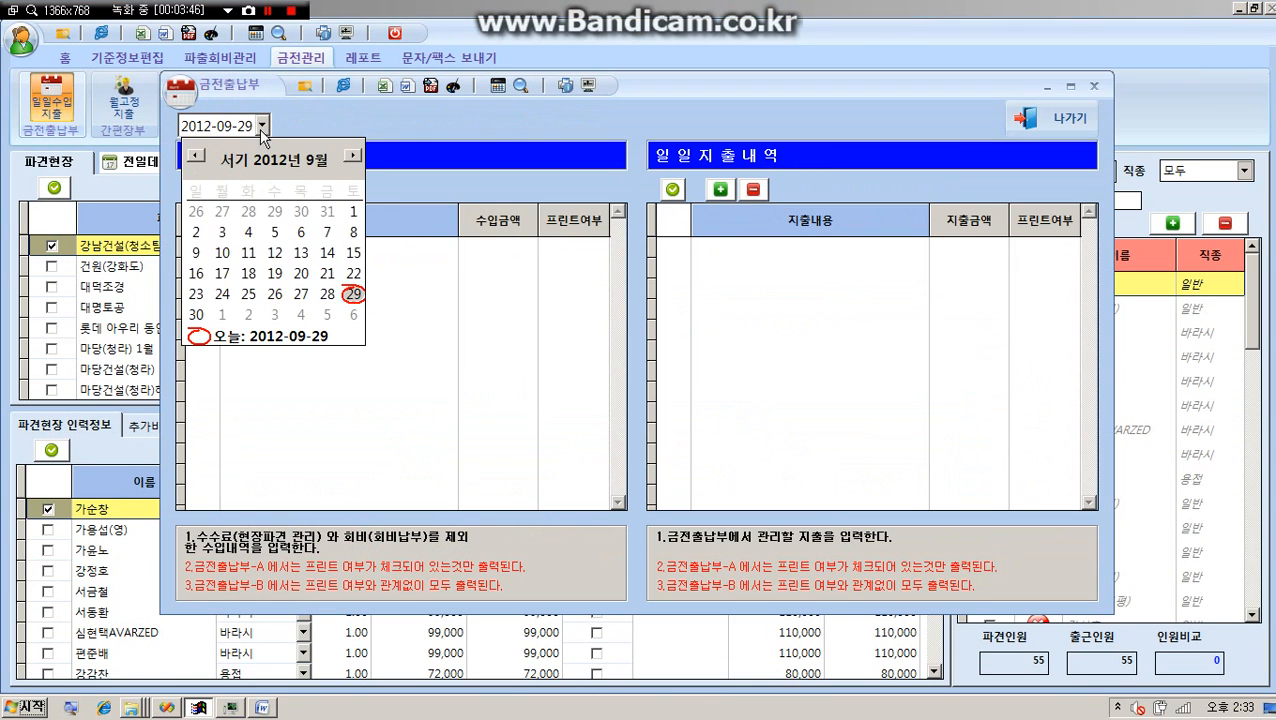
click(327, 294)
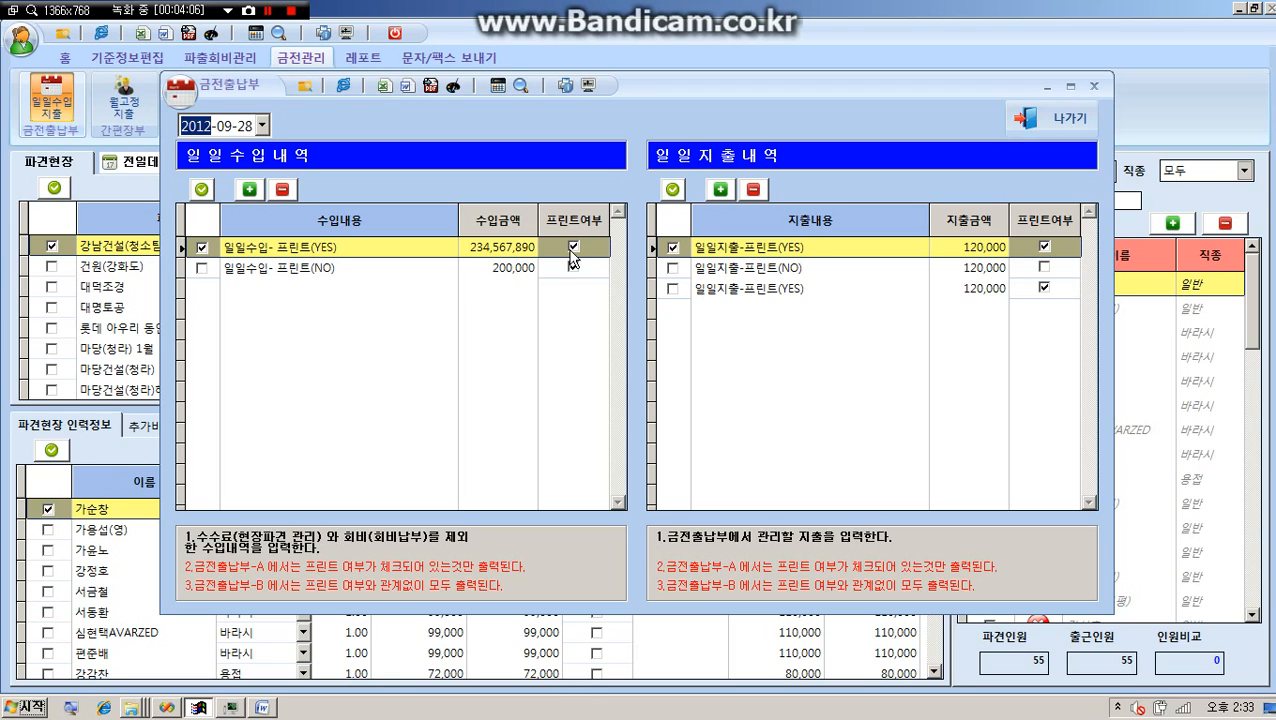
- Exclude the daily income entry 일일수입- 프린트(NO) from printing by clearing its 프린트여부 option
click(490, 270)
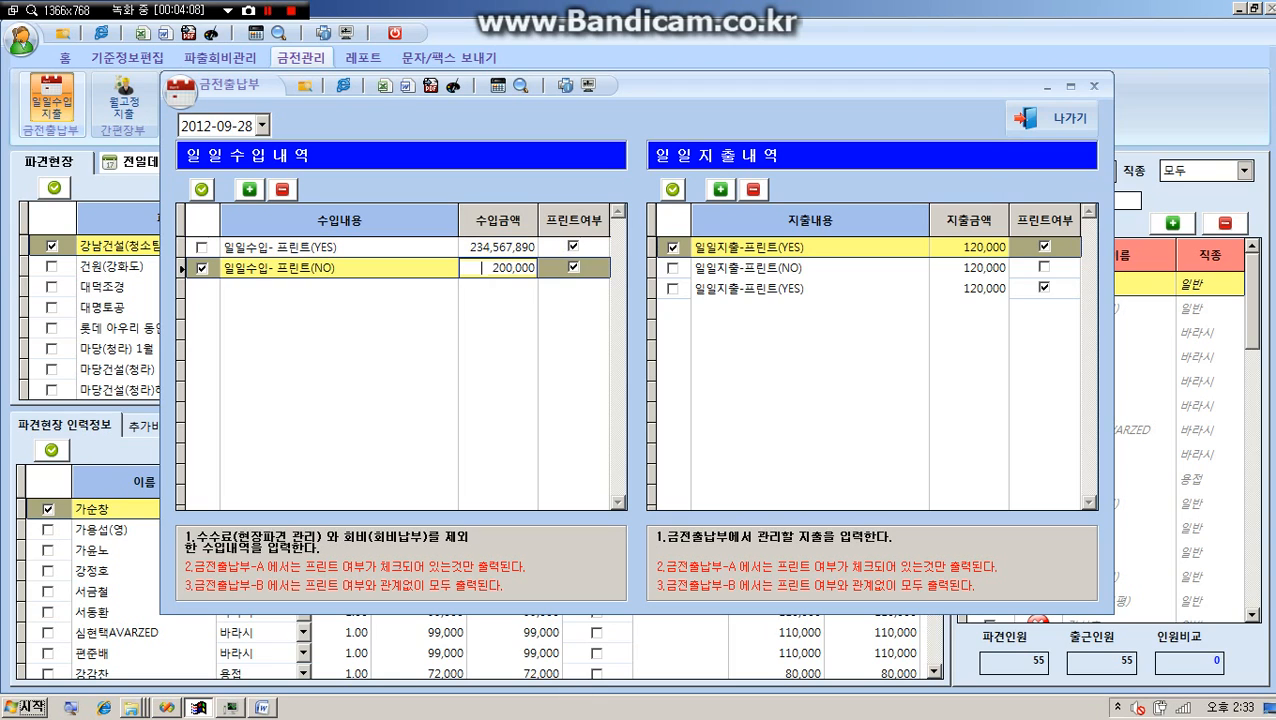
click(484, 248)
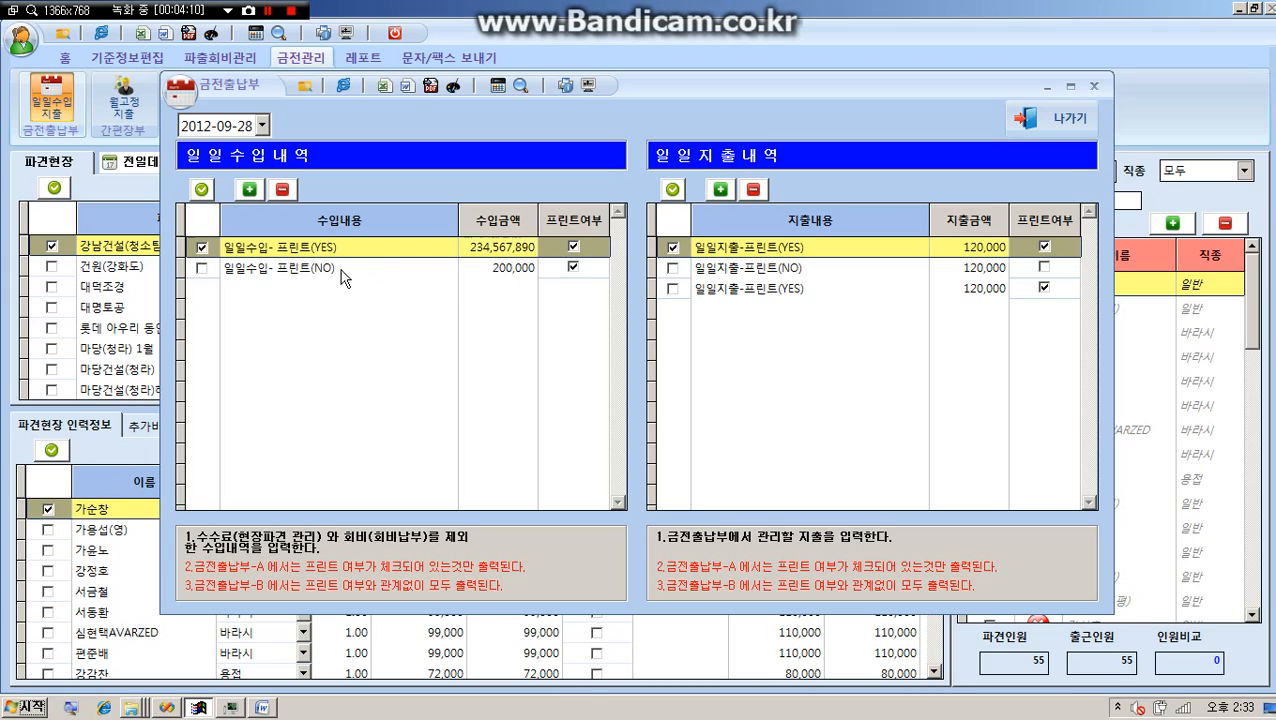
click(345, 268)
click(330, 246)
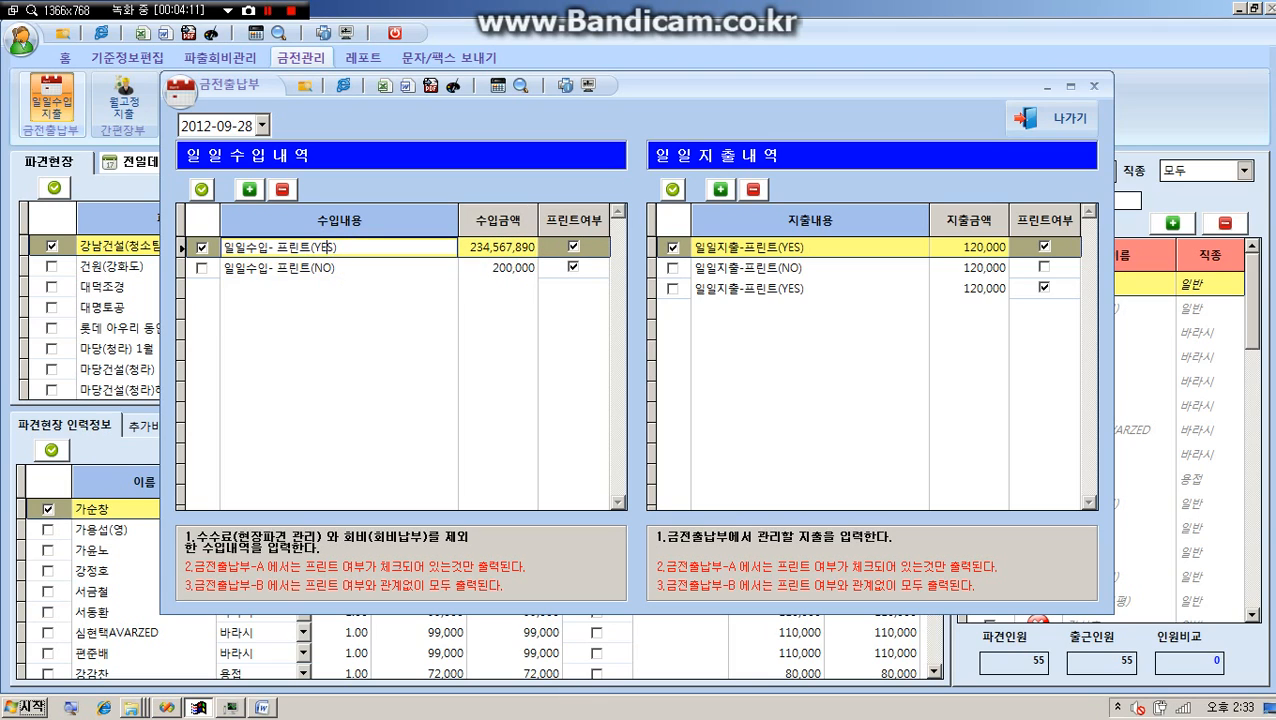
click(336, 270)
click(340, 247)
click(573, 267)
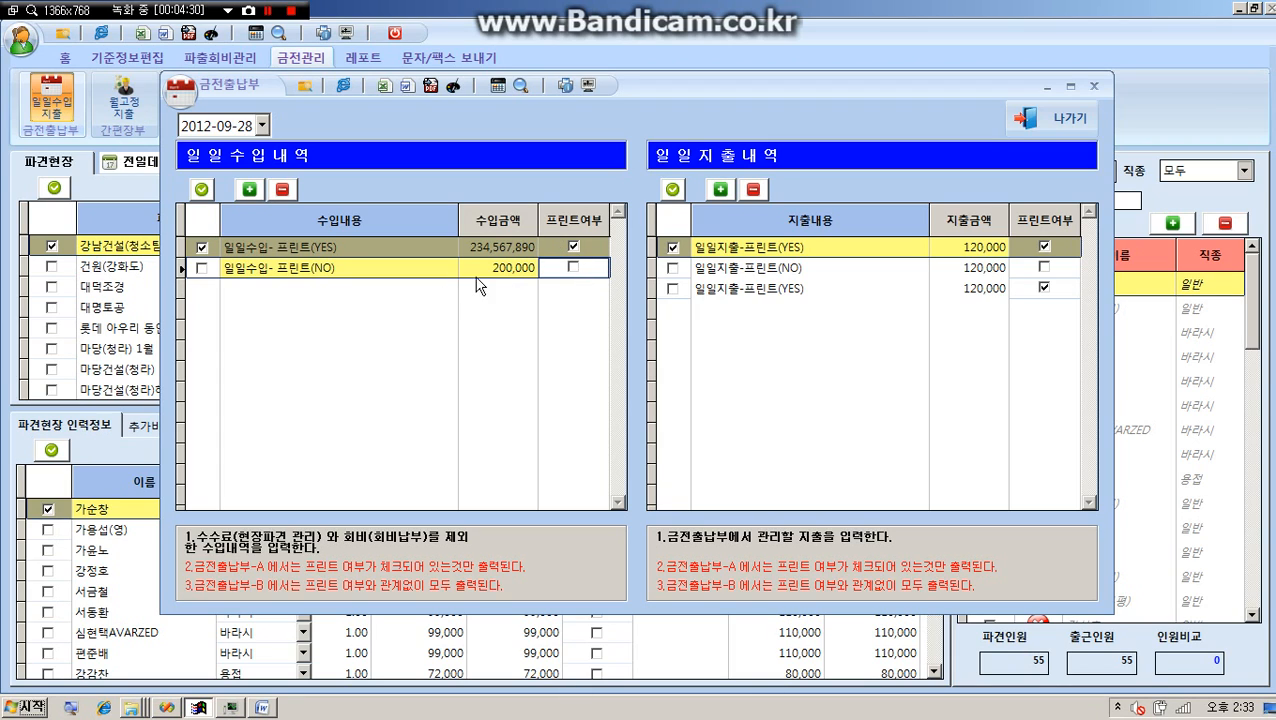
click(407, 270)
click(402, 248)
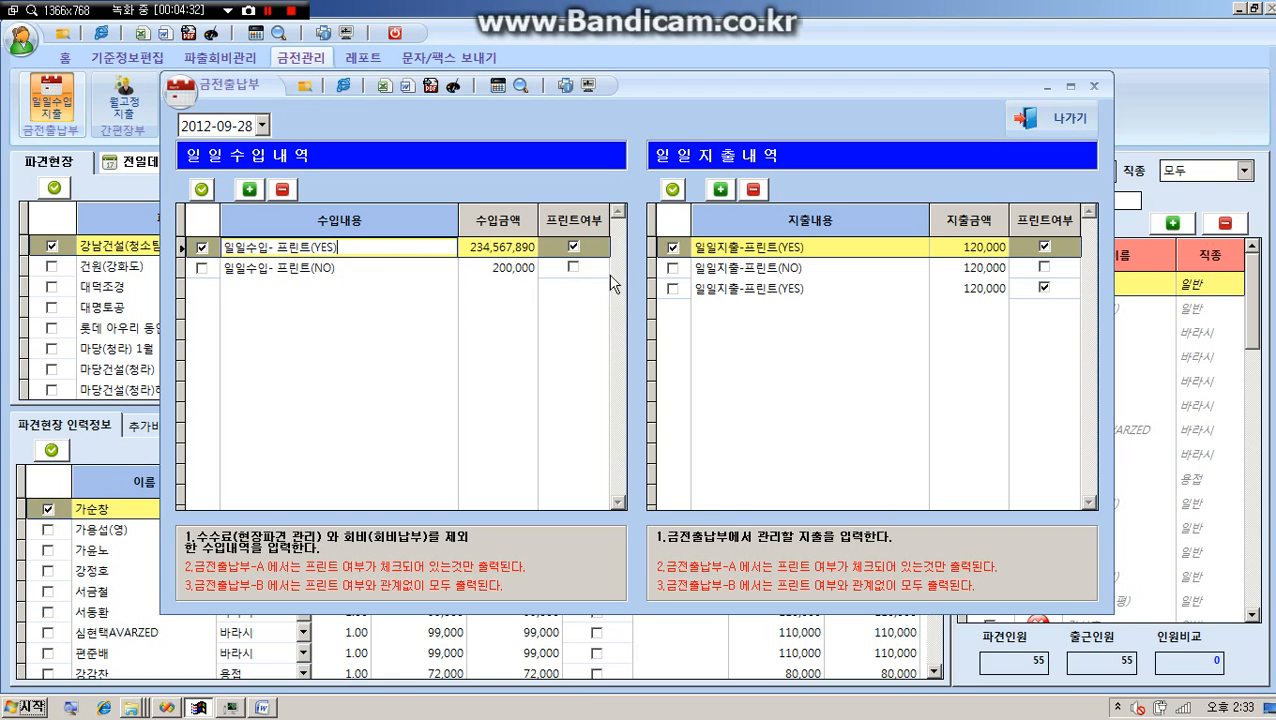
click(364, 267)
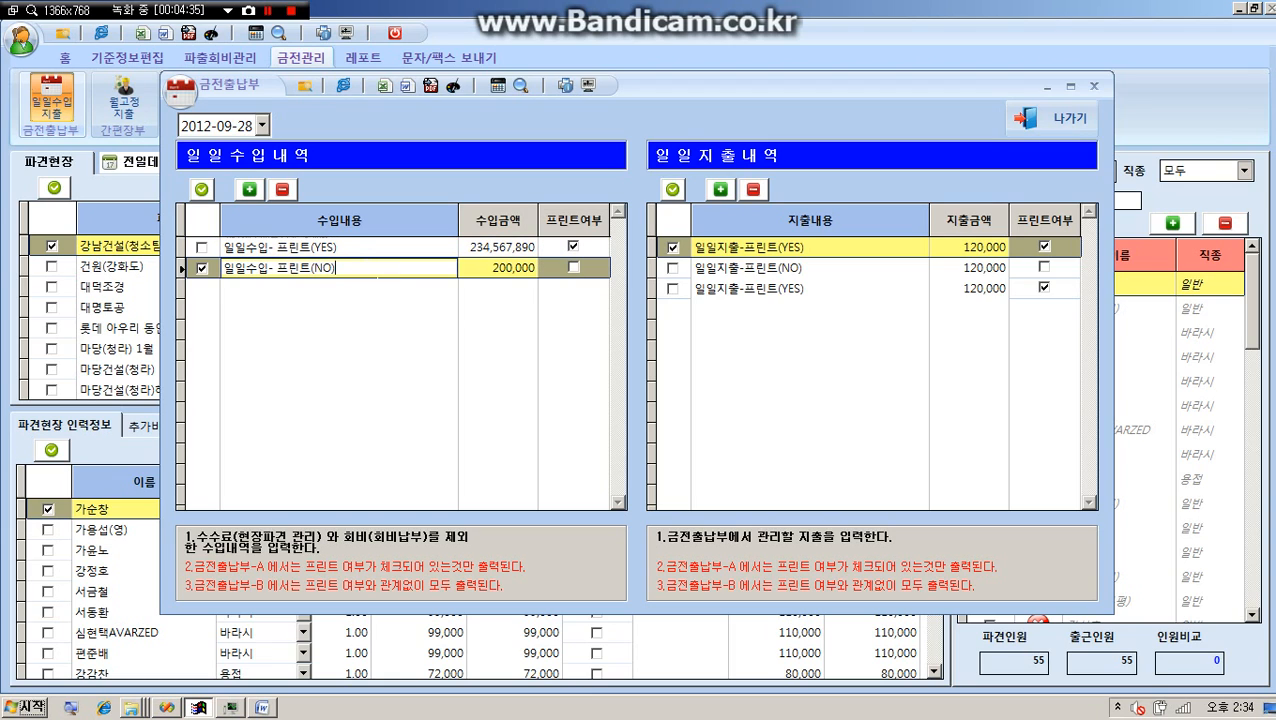
- Examine the daily income and expense entries for 2012-09-28, comparing those marked for printing with those excluded
click(791, 268)
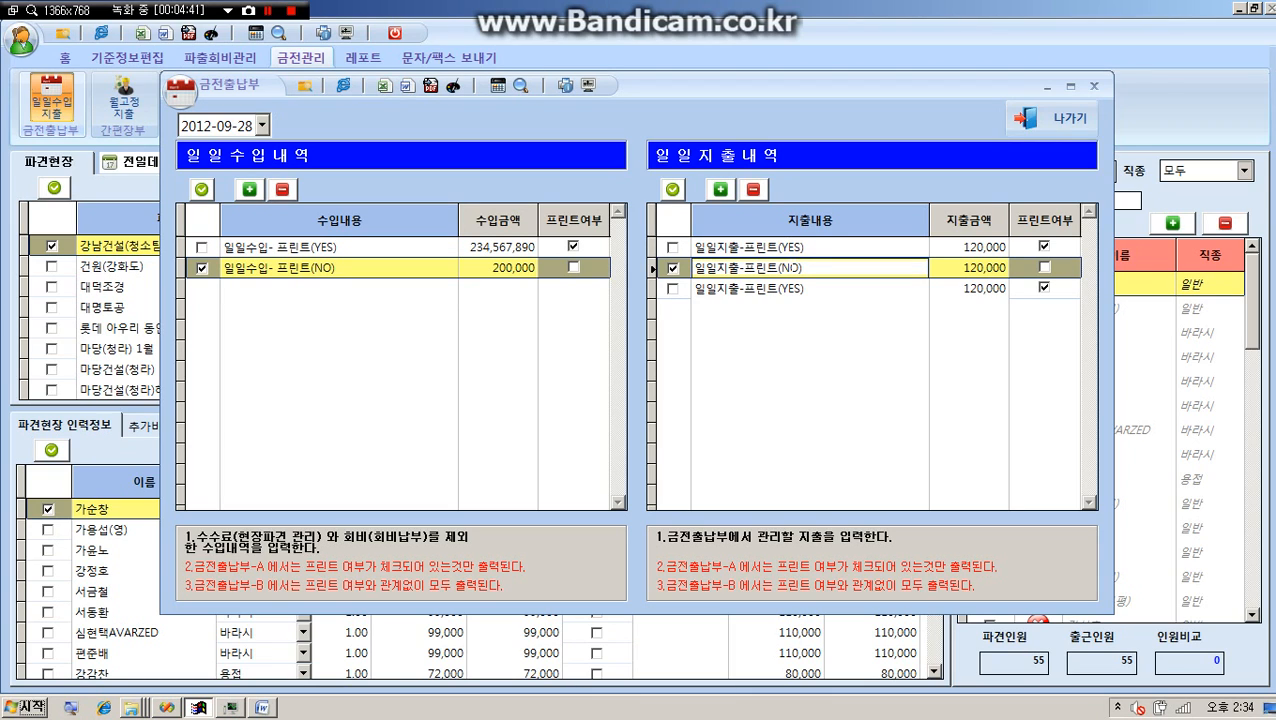
click(318, 270)
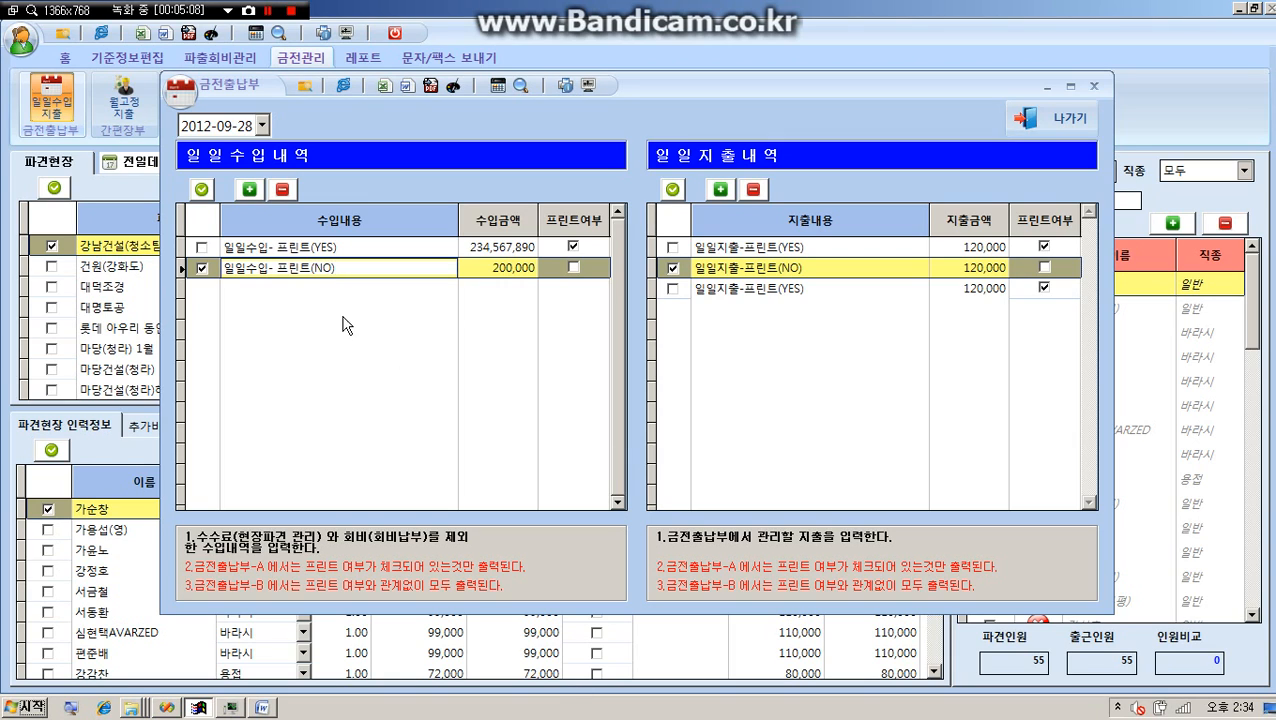
click(314, 248)
click(318, 268)
click(352, 248)
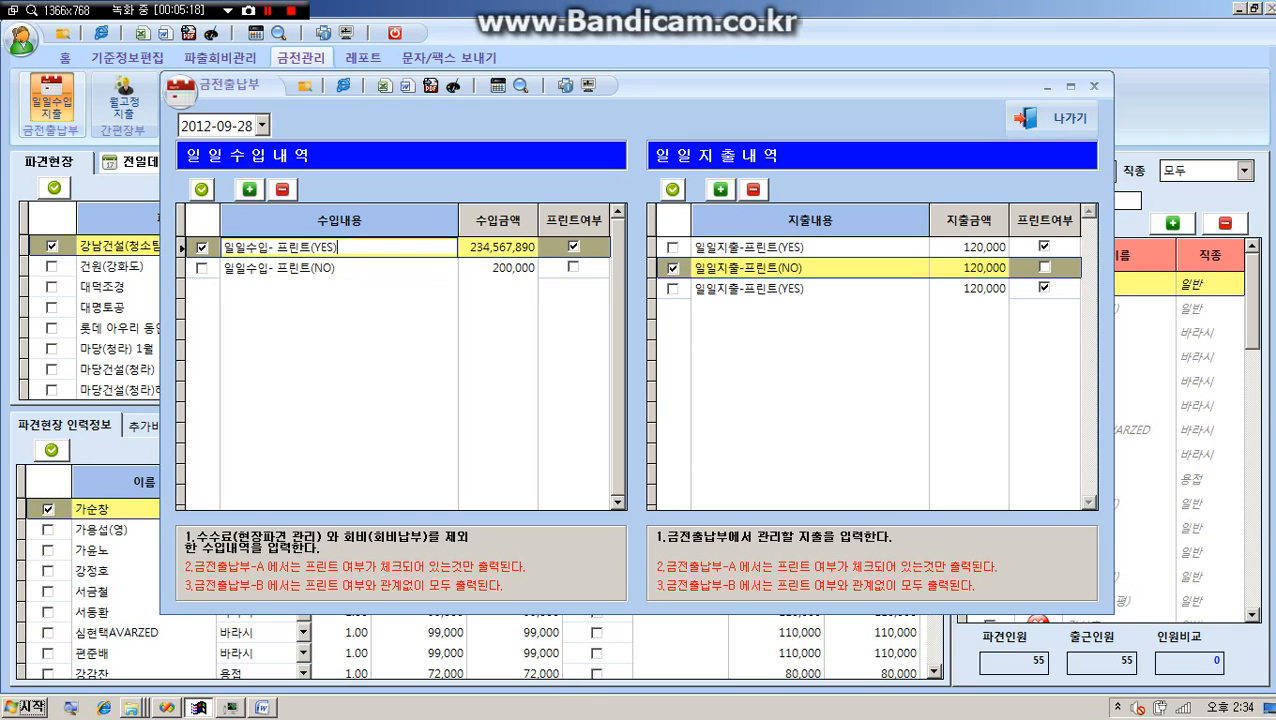
click(306, 270)
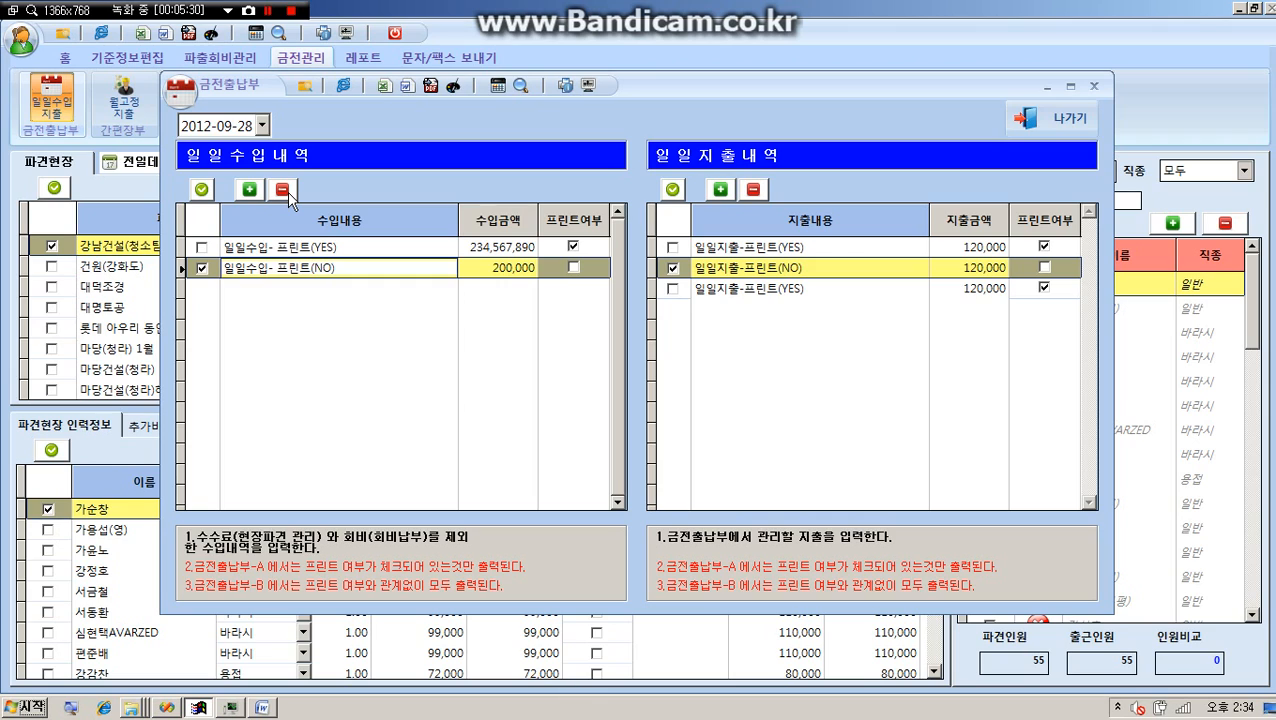
click(346, 249)
click(336, 267)
click(362, 246)
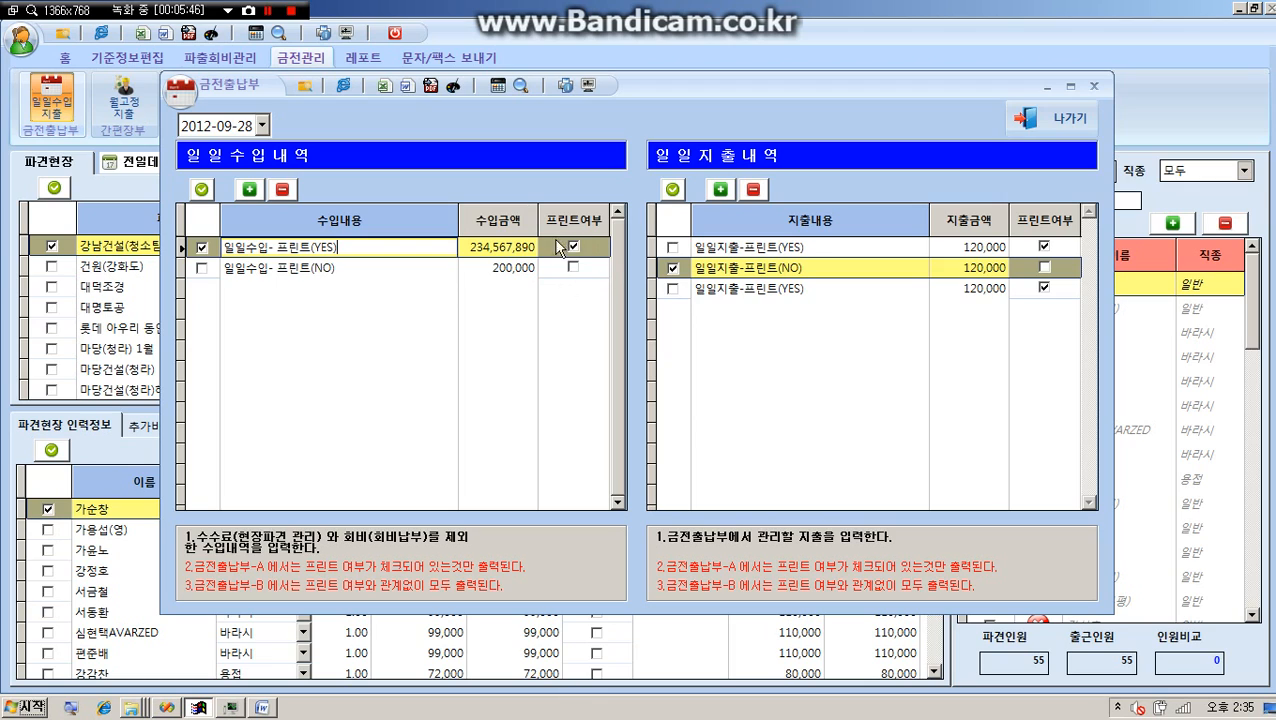
click(368, 270)
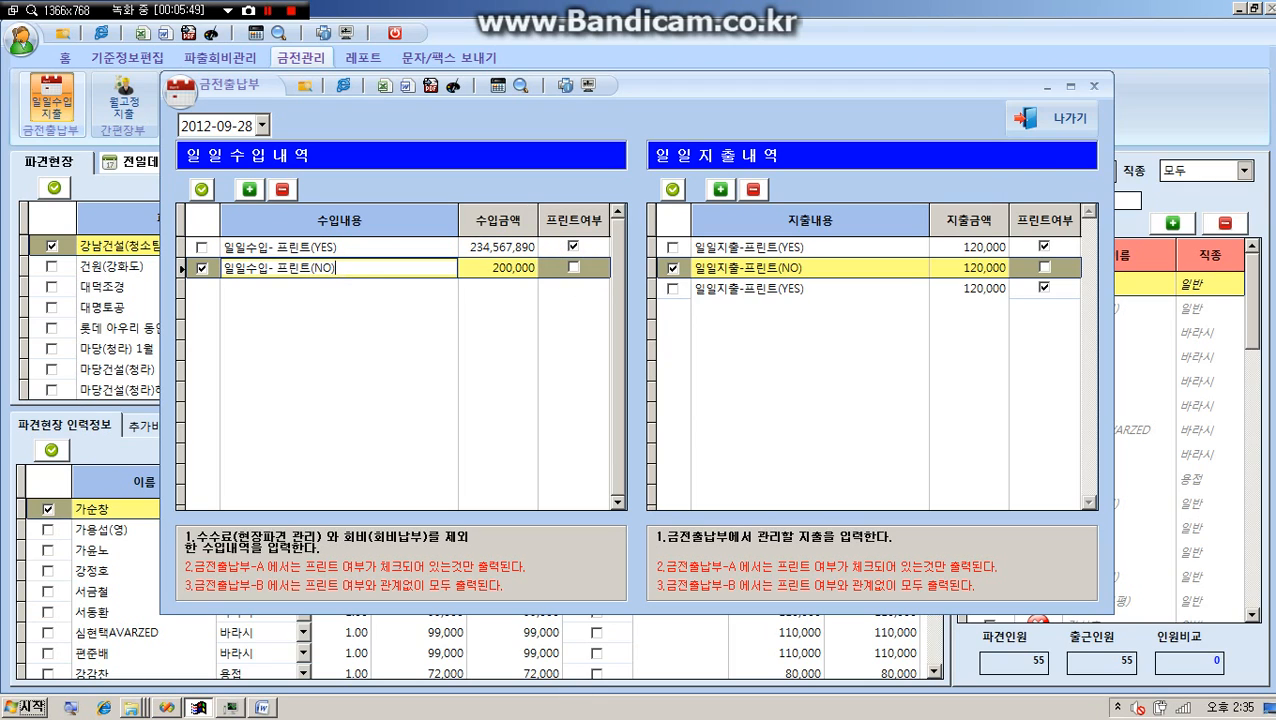
- Close the daily income and expense ledger and take a brief look at the monthly fixed expense list (월고정 지출)
click(1060, 125)
click(124, 104)
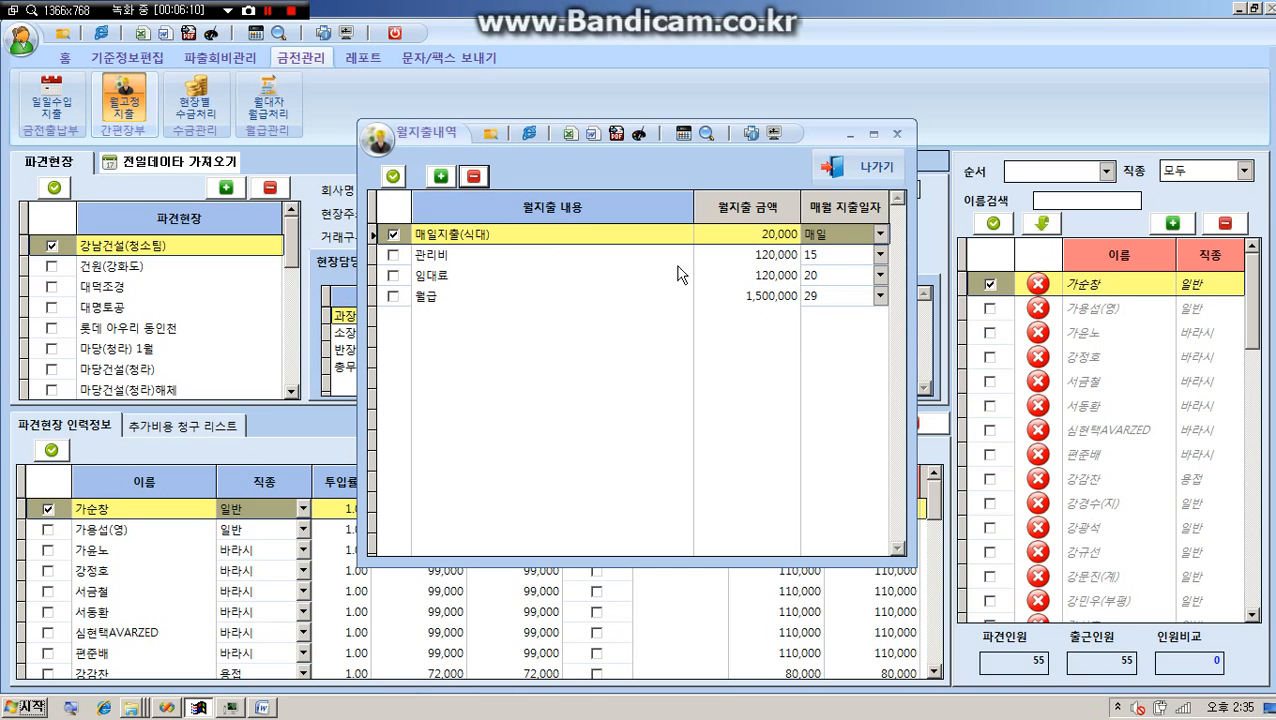
click(858, 169)
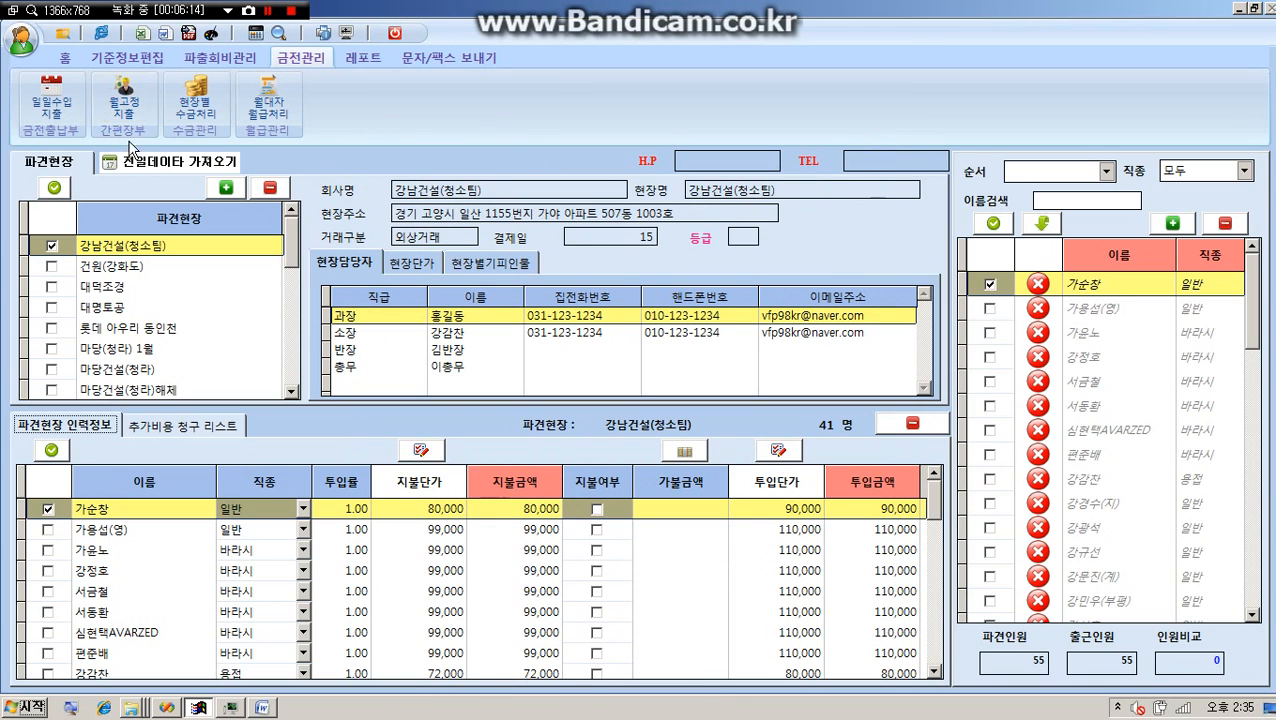
- Compare the descriptions of the 간편장부-A and 간편장부-B reports in the report output screen (레포트 출력), then leave it
click(368, 57)
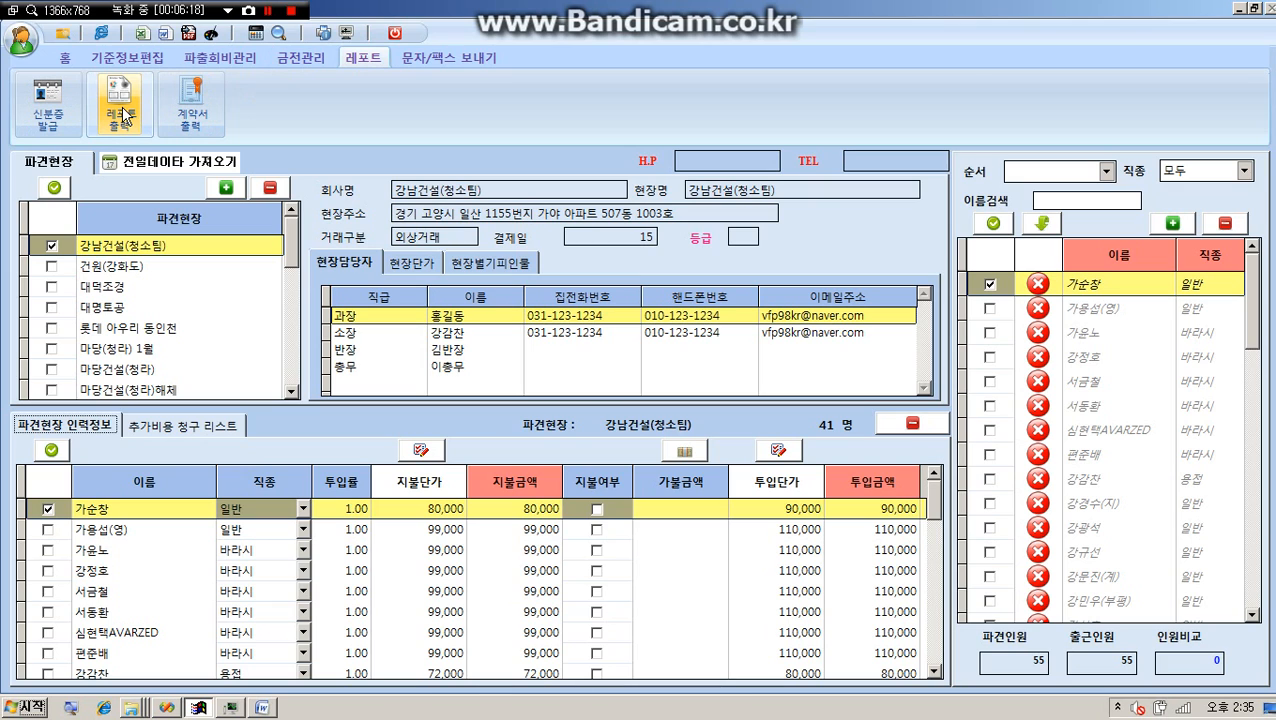
click(124, 115)
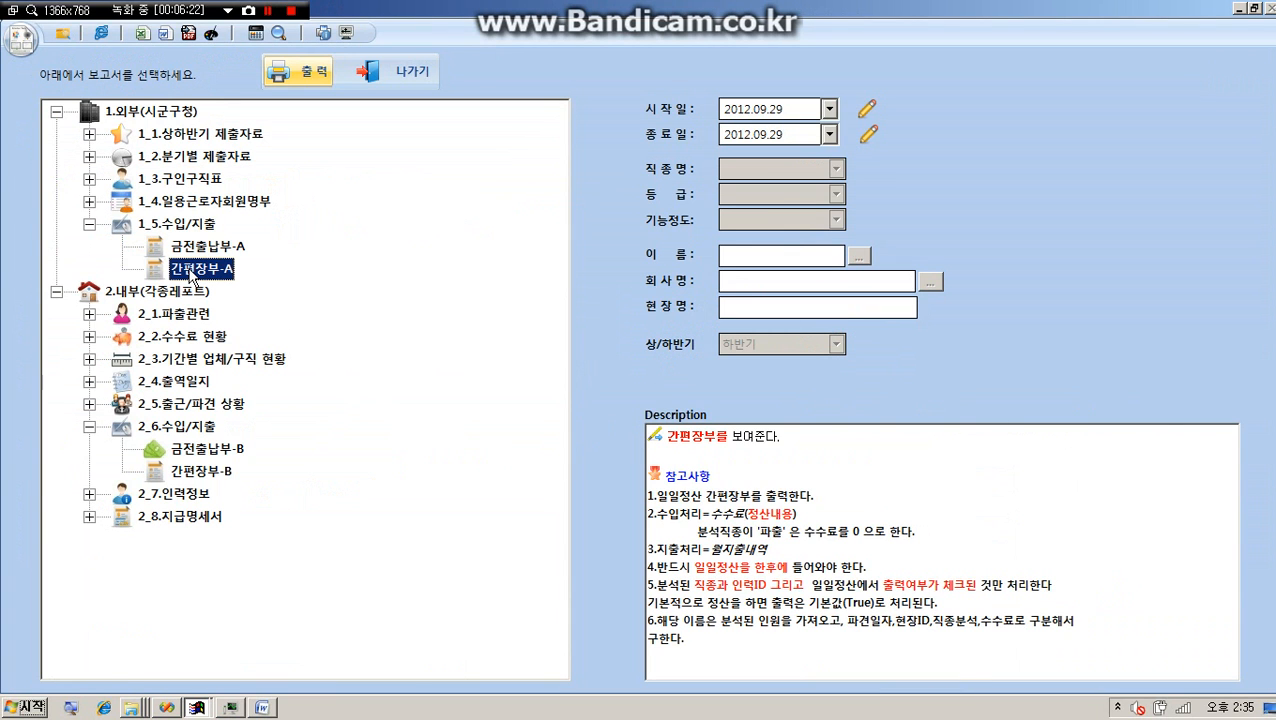
click(140, 115)
click(207, 272)
click(155, 296)
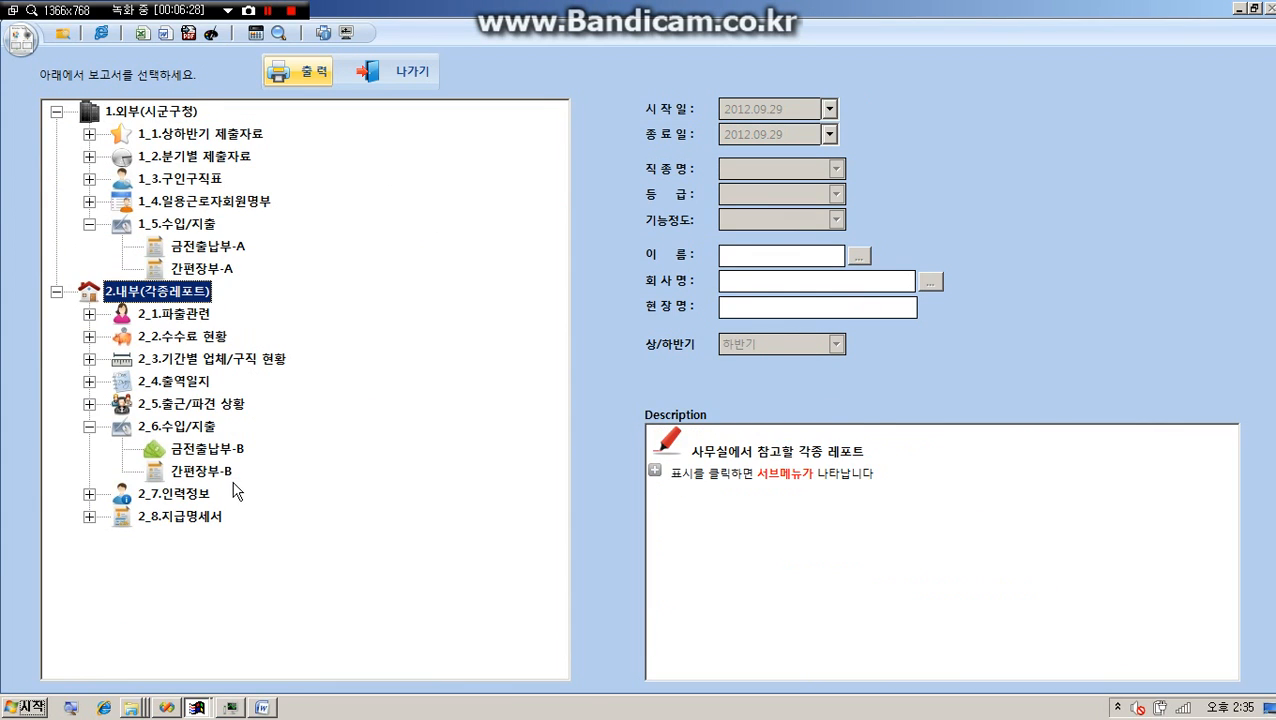
click(200, 472)
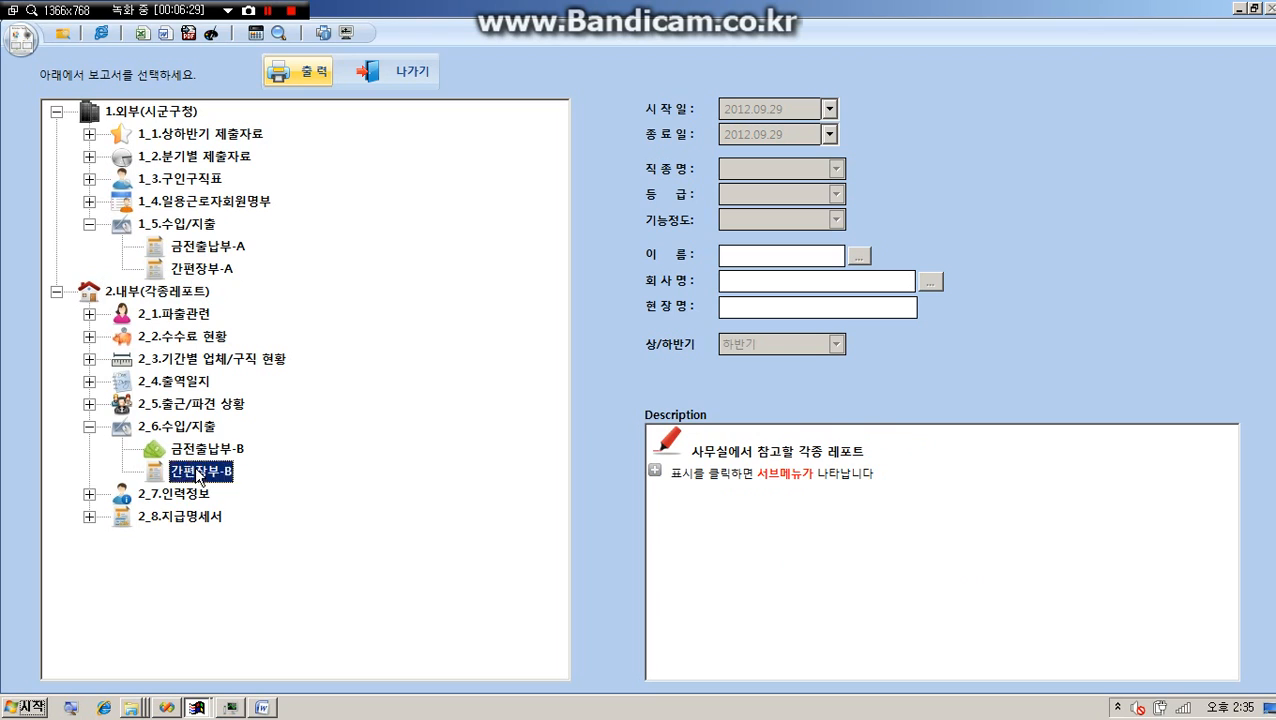
click(205, 270)
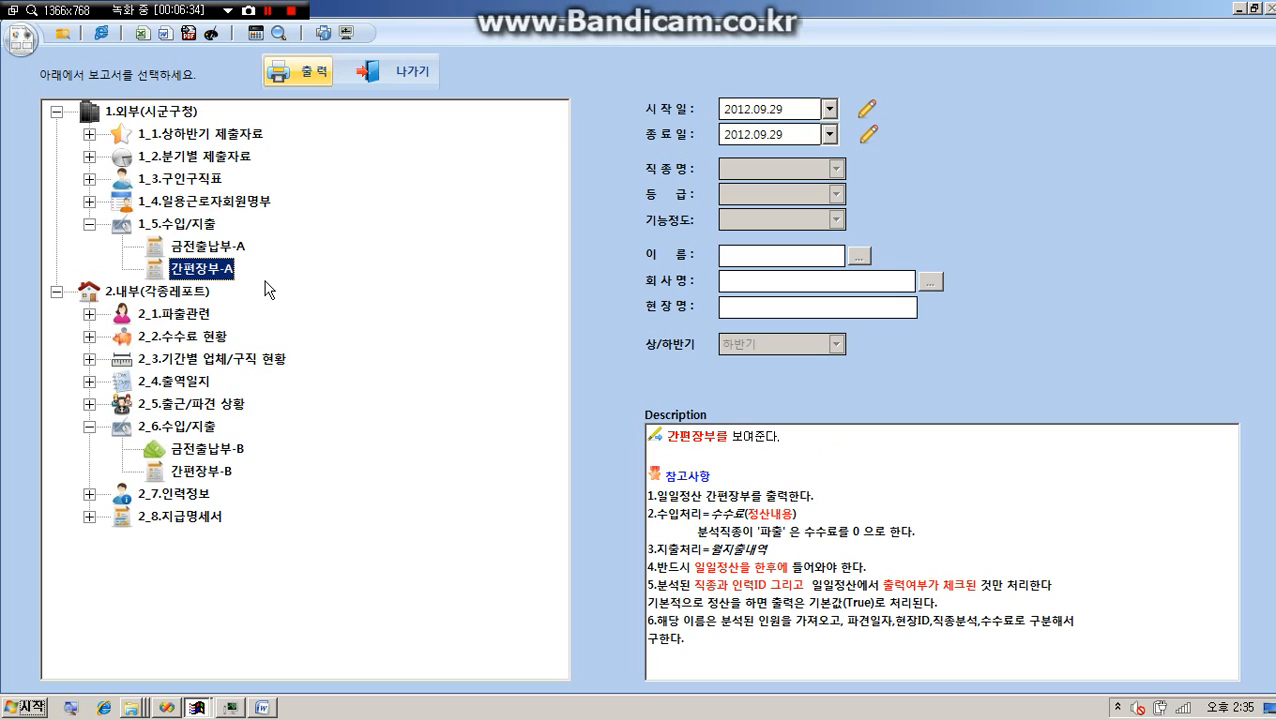
click(222, 471)
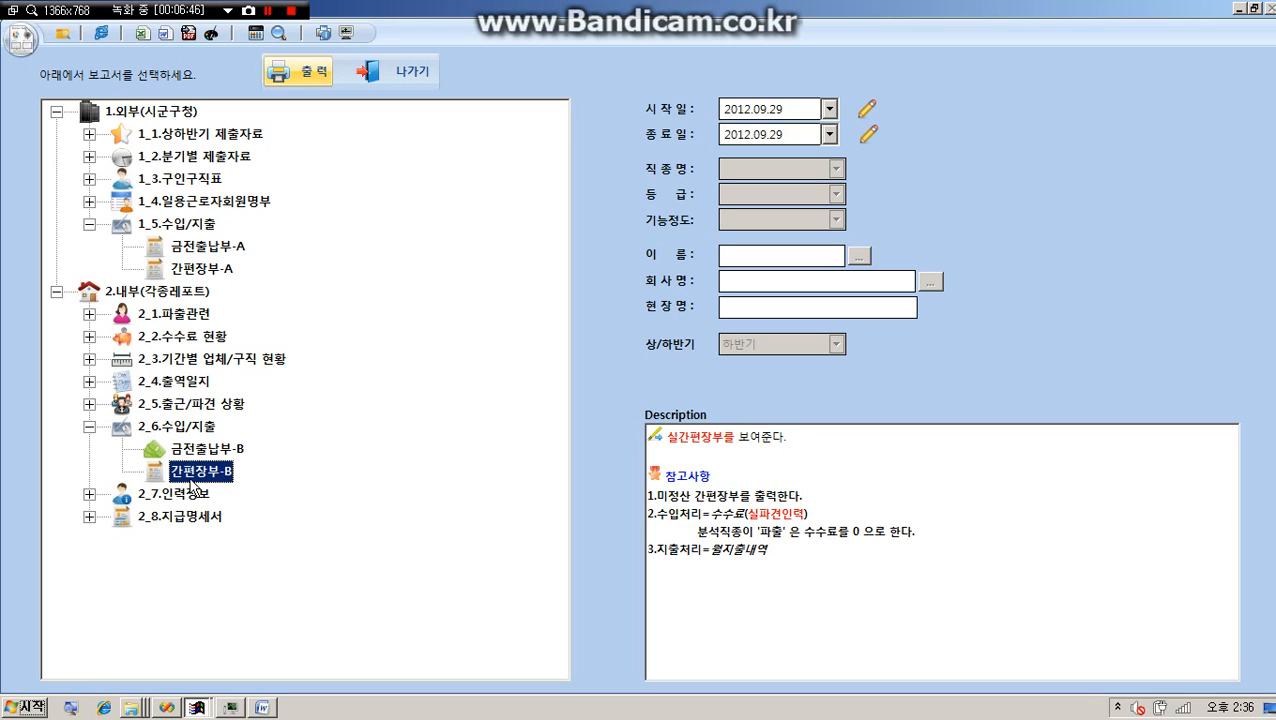
click(203, 271)
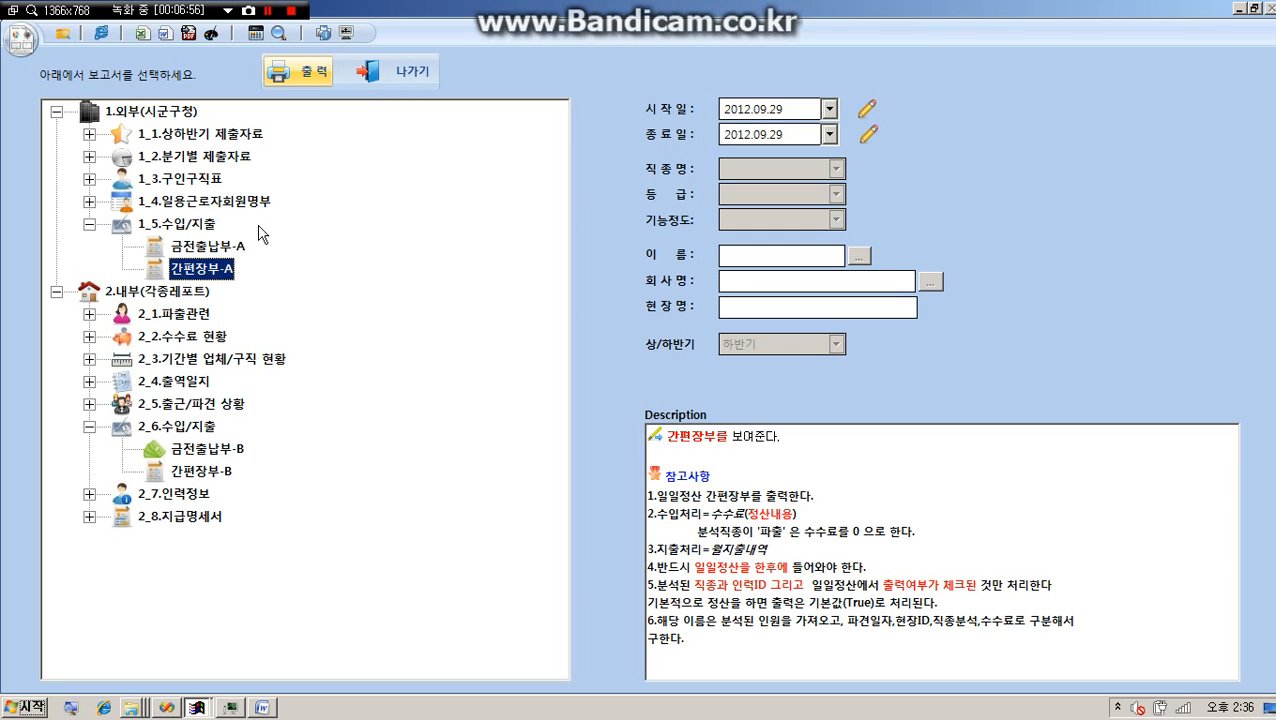
click(215, 471)
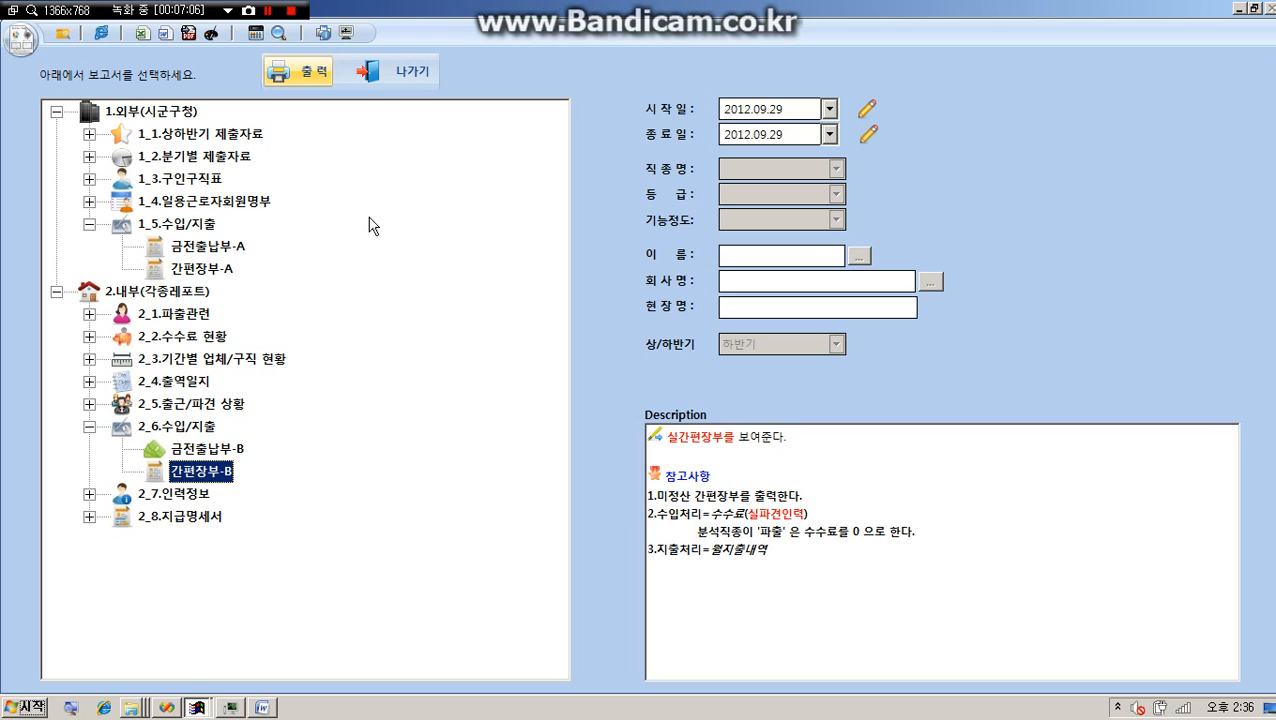
click(395, 72)
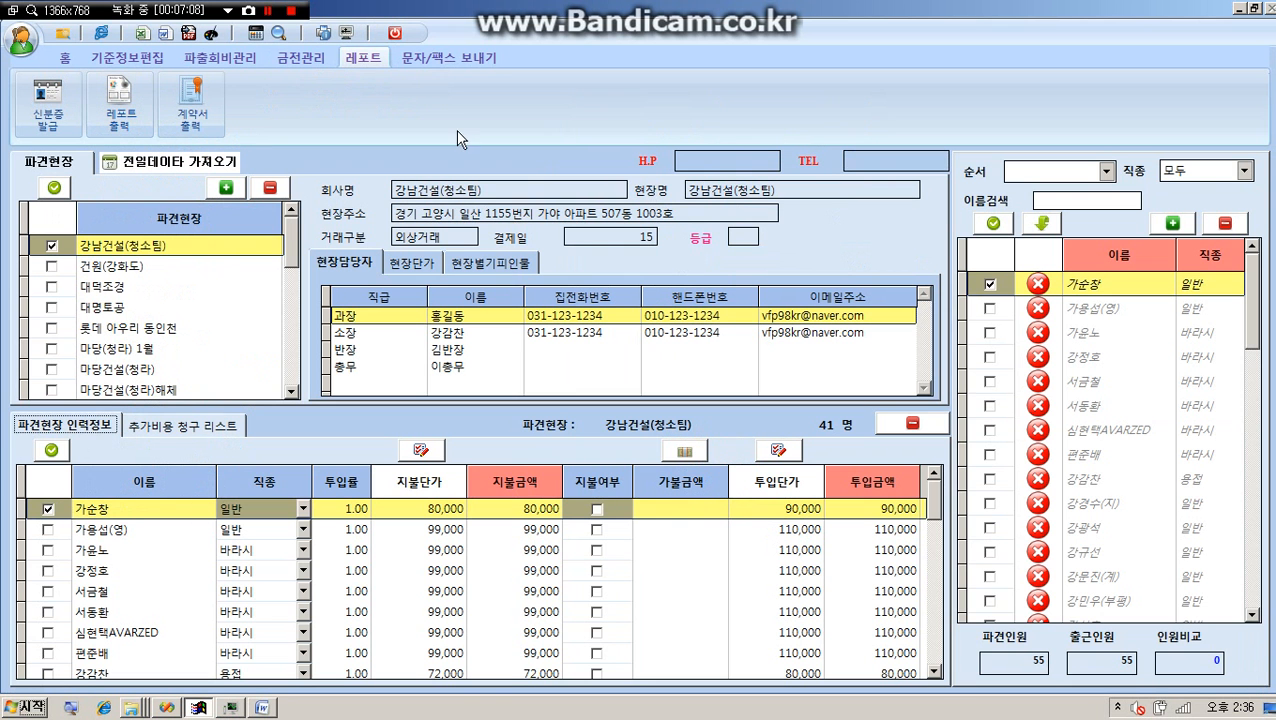
- Log in to the daily settlement screen (일일정산) with the account password, examine the dispatched and analysed workers for 2012-09-29, and close it
click(65, 57)
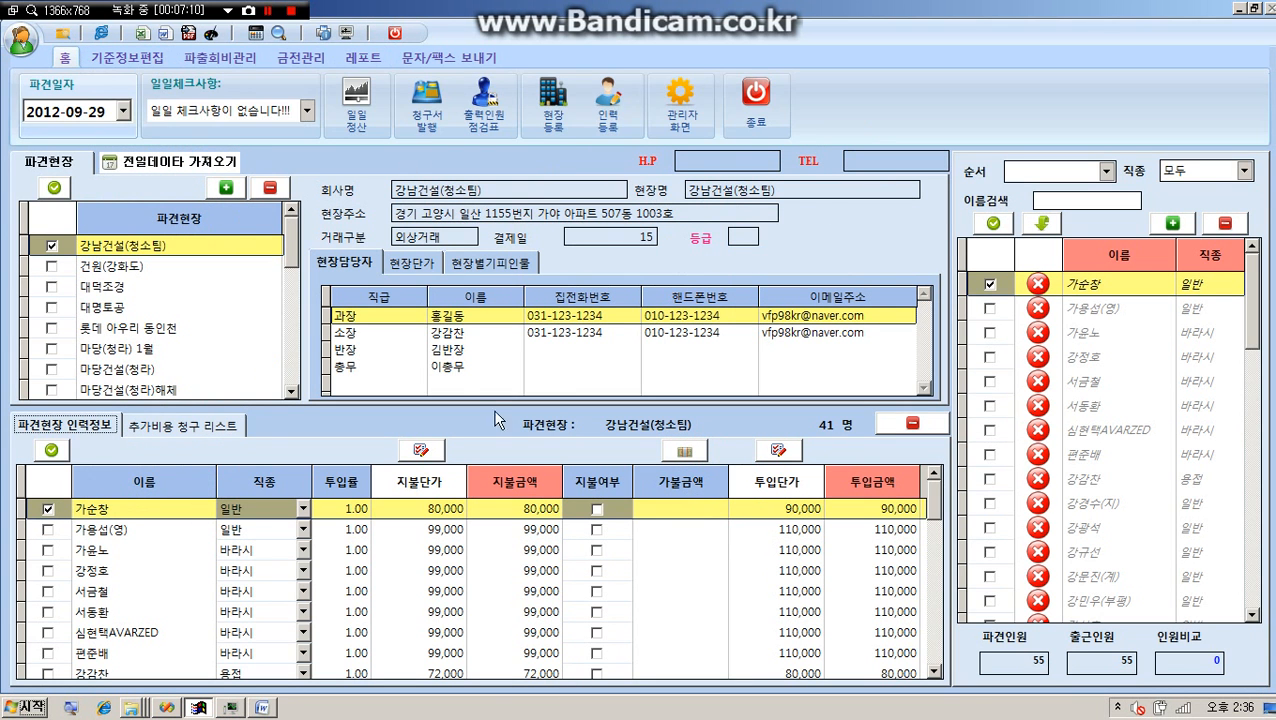
click(356, 105)
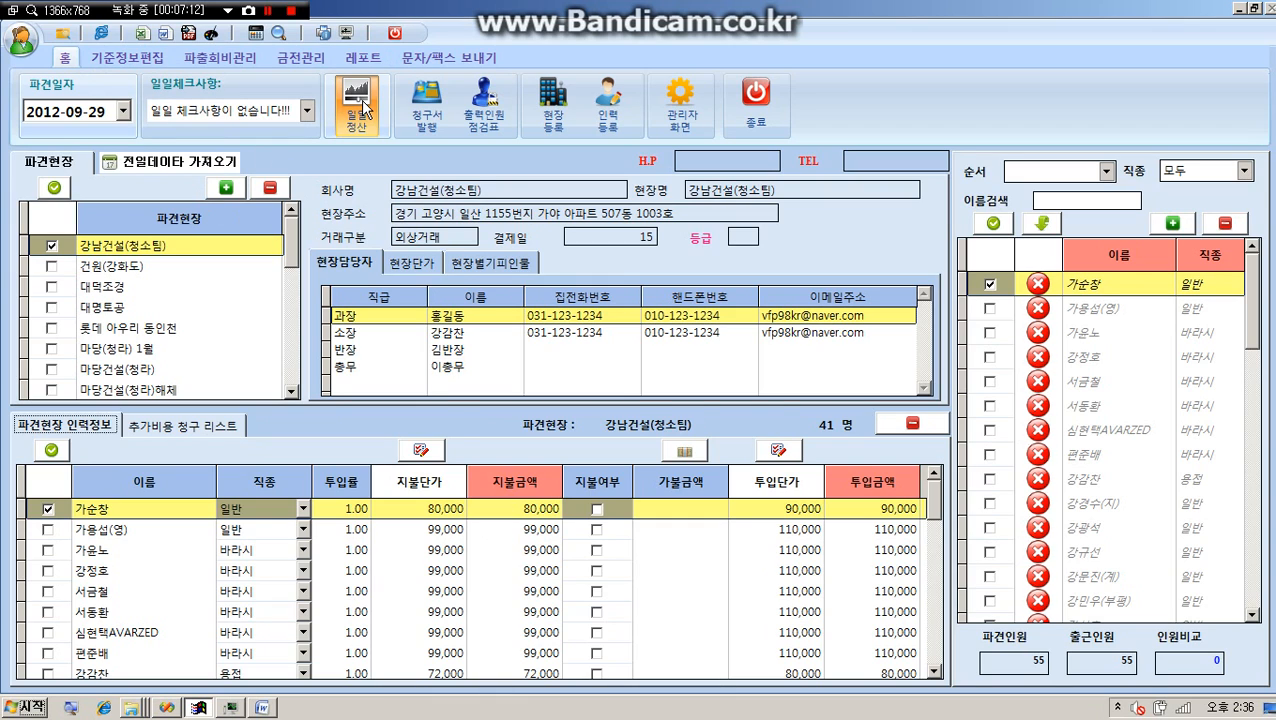
text(****)
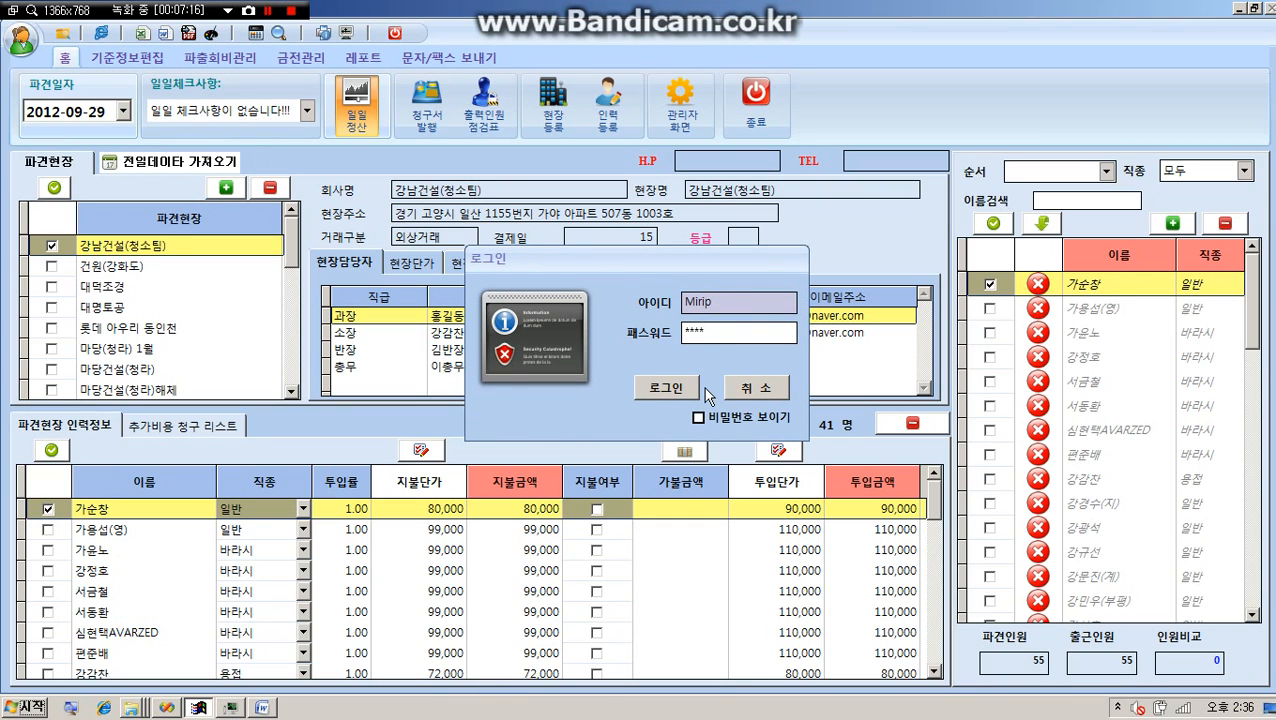
key(Return)
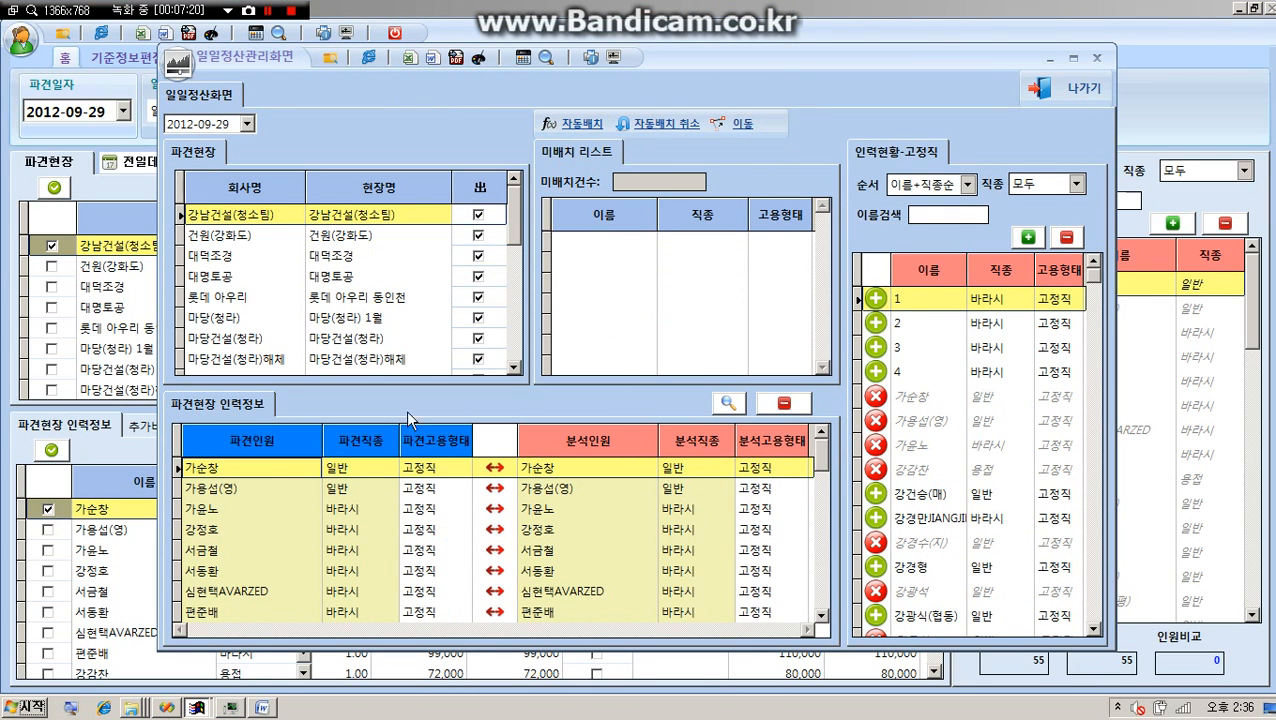
click(215, 488)
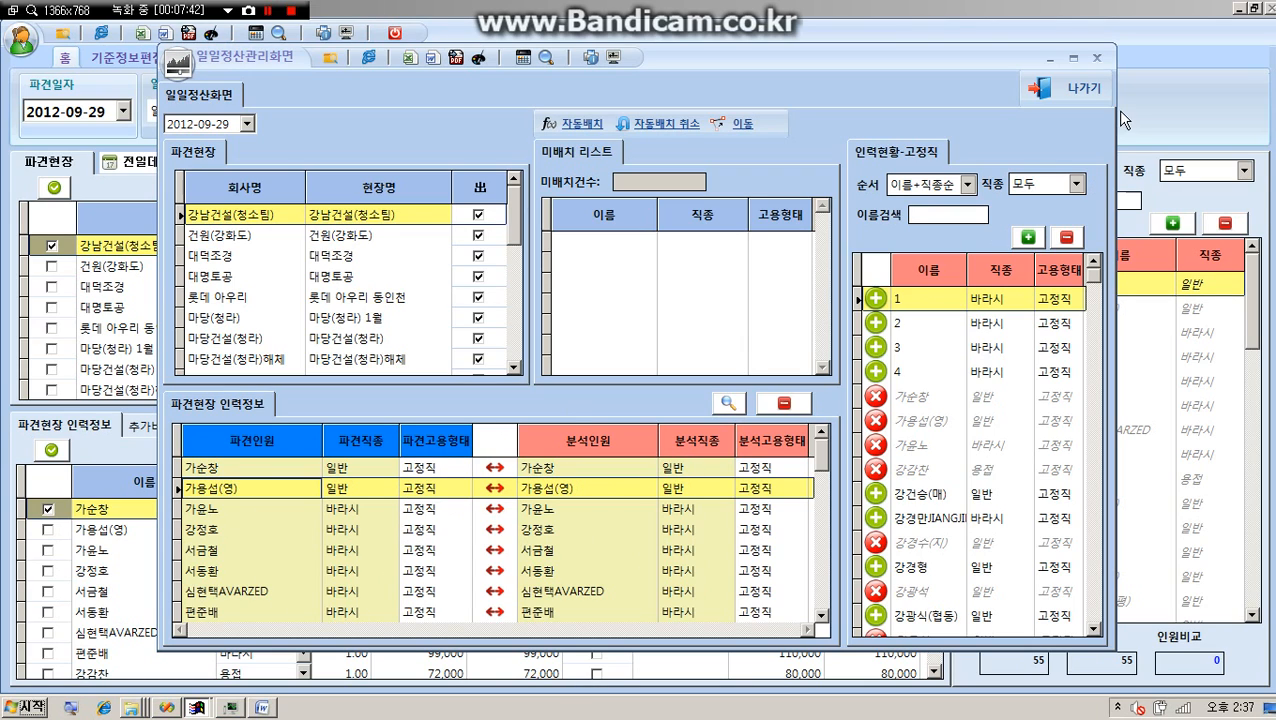
click(1075, 99)
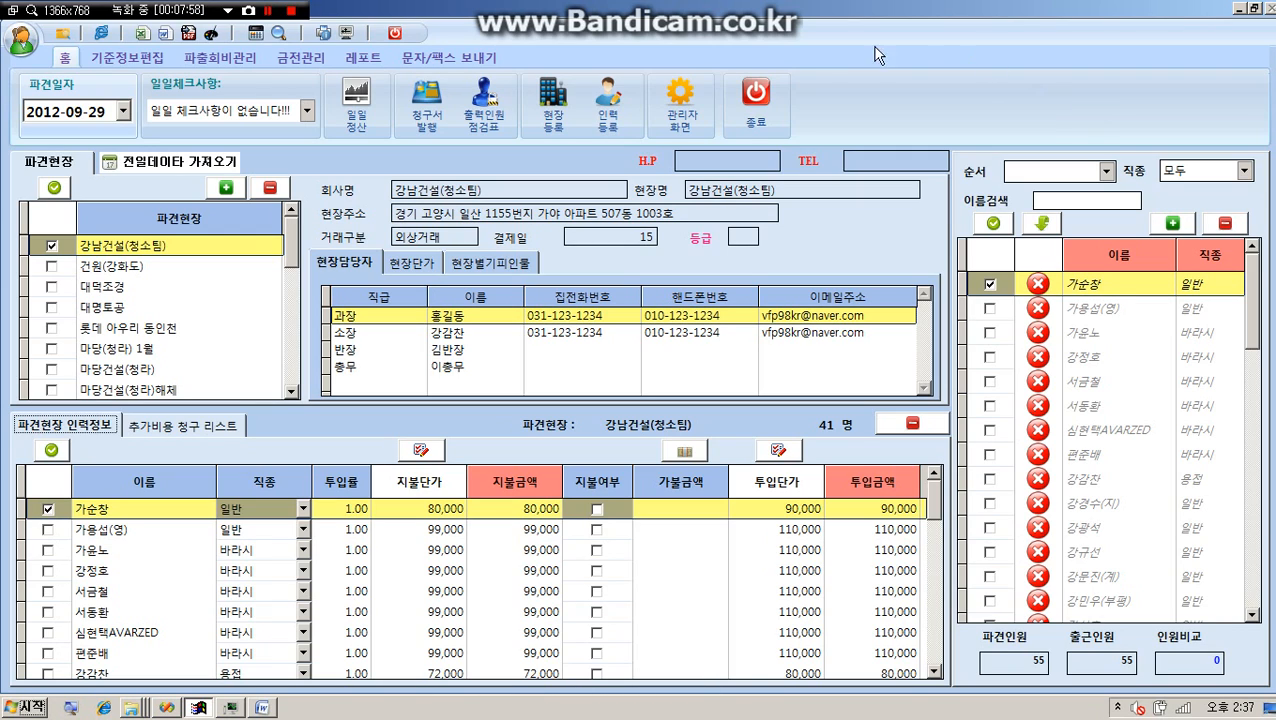
- Preview the 간편장부-A report for 2012.09.29 from the report output screen and close the preview
click(362, 62)
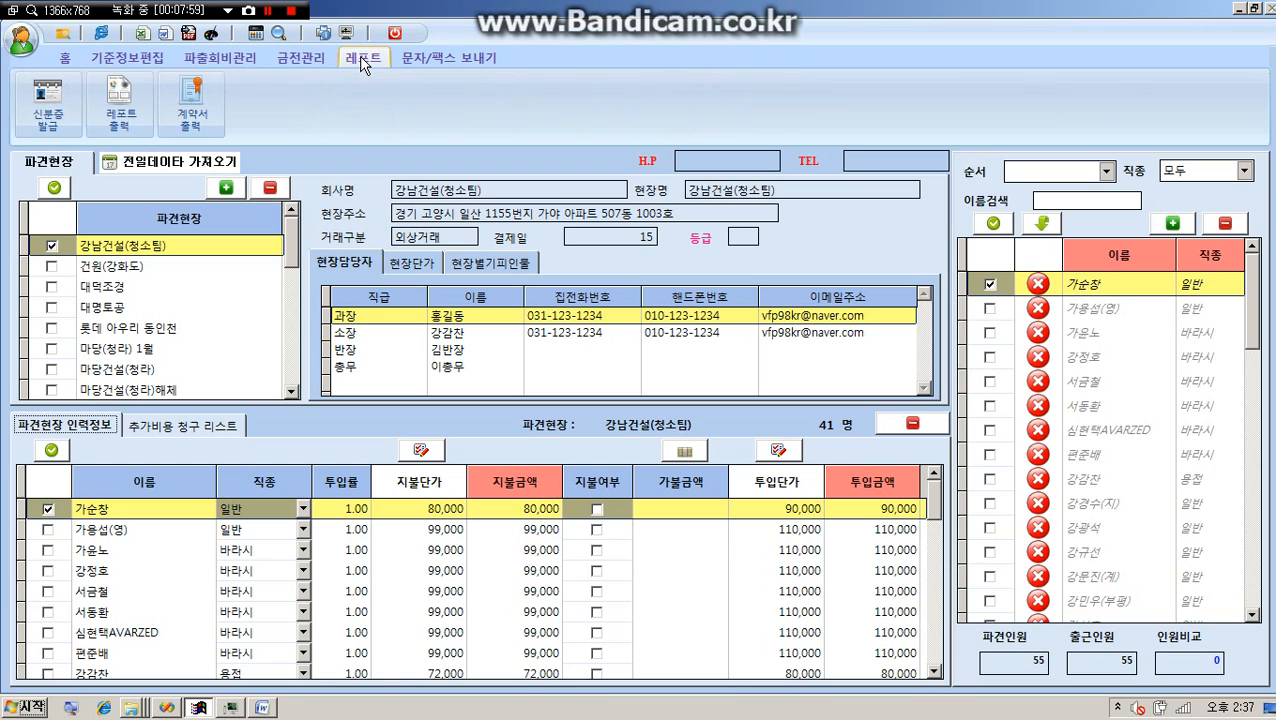
click(126, 115)
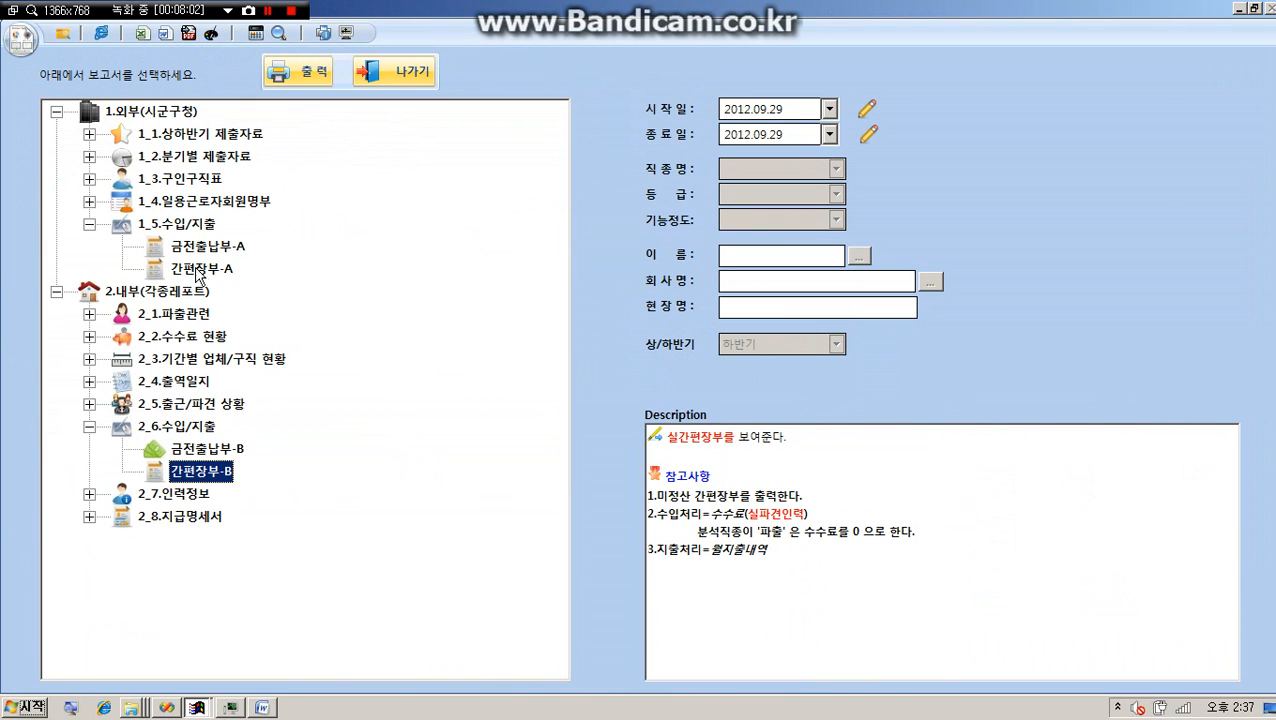
click(150, 112)
click(205, 270)
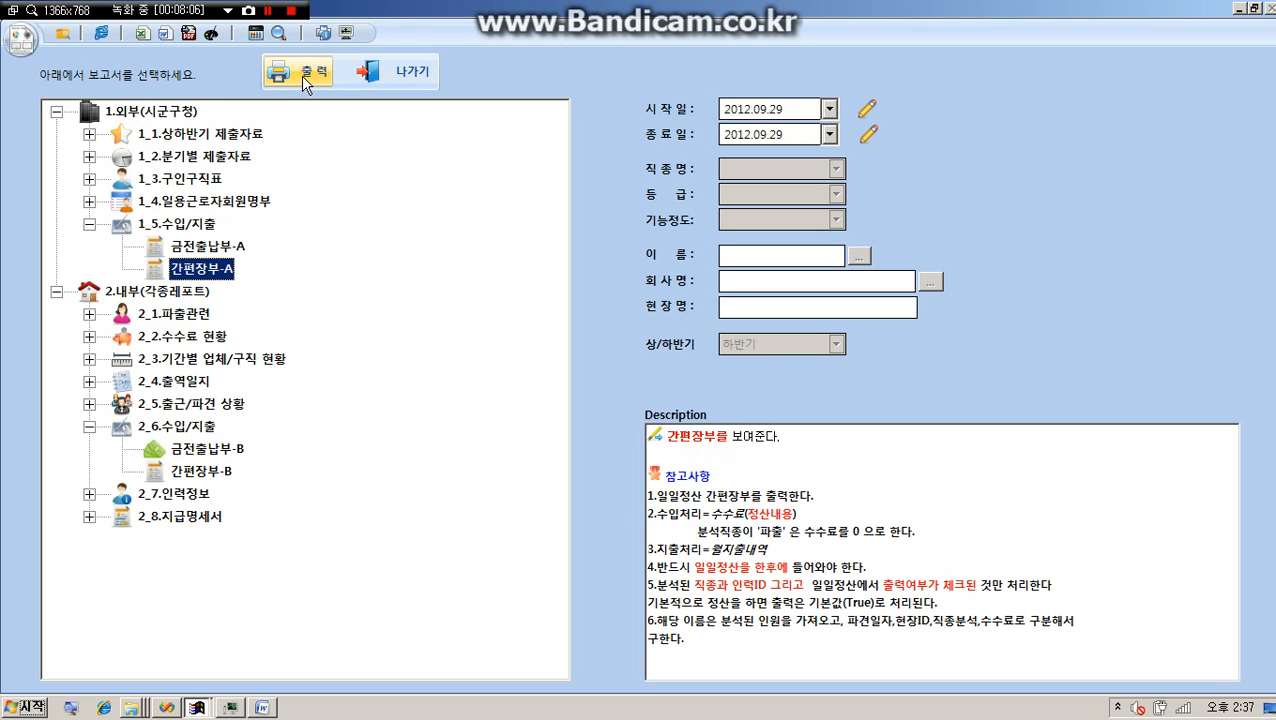
click(301, 75)
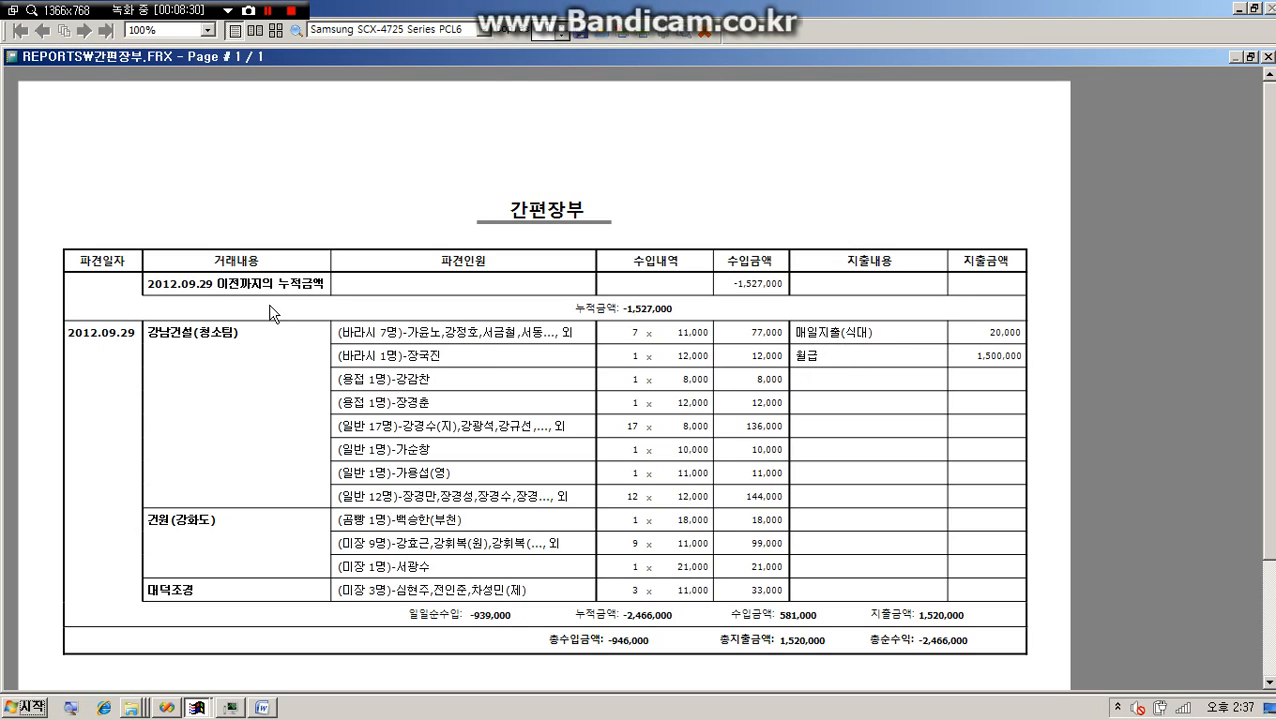
click(707, 37)
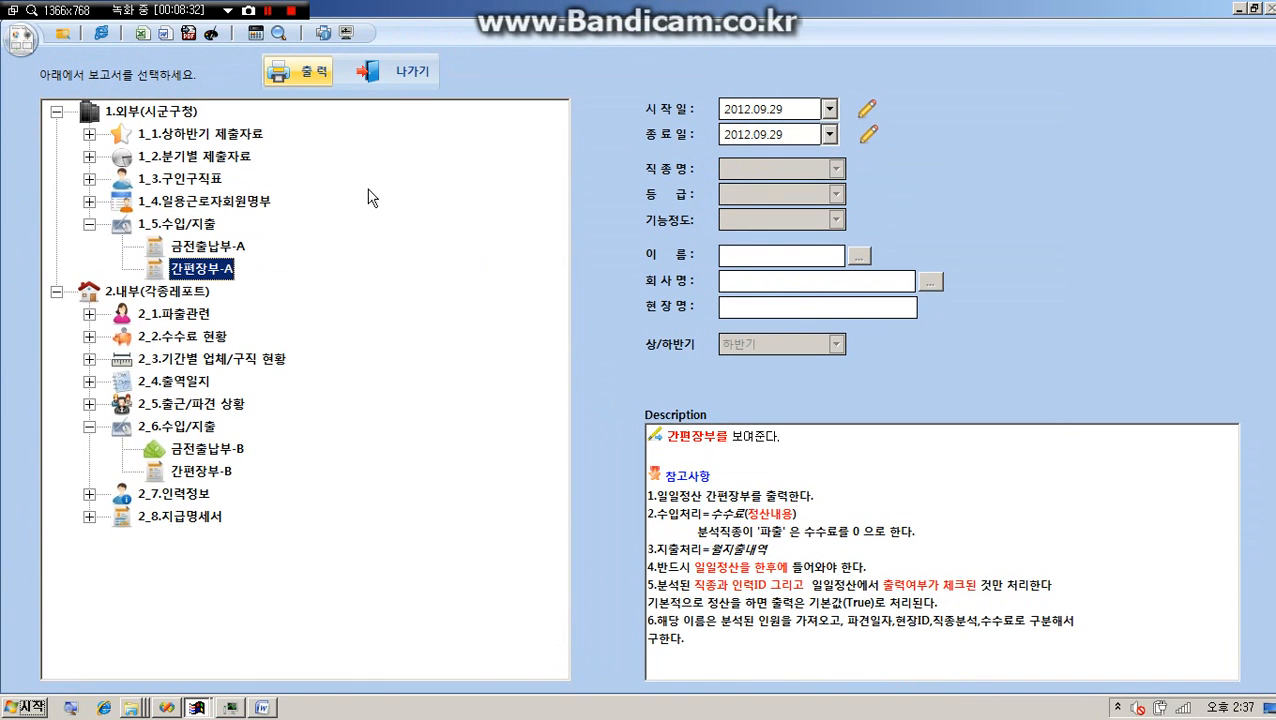
- Set the report's start date to 2012.09.28, preview 간편장부-A through 2012.09.29, and close the preview
click(829, 109)
click(967, 279)
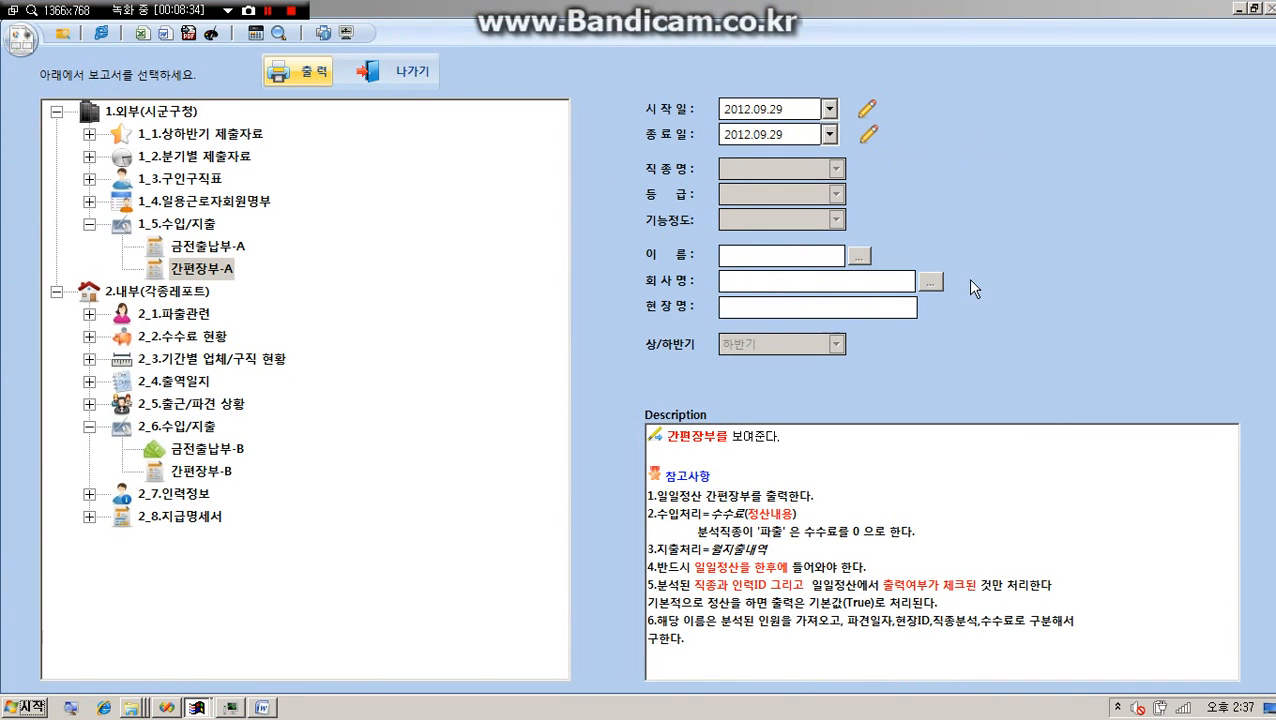
click(300, 79)
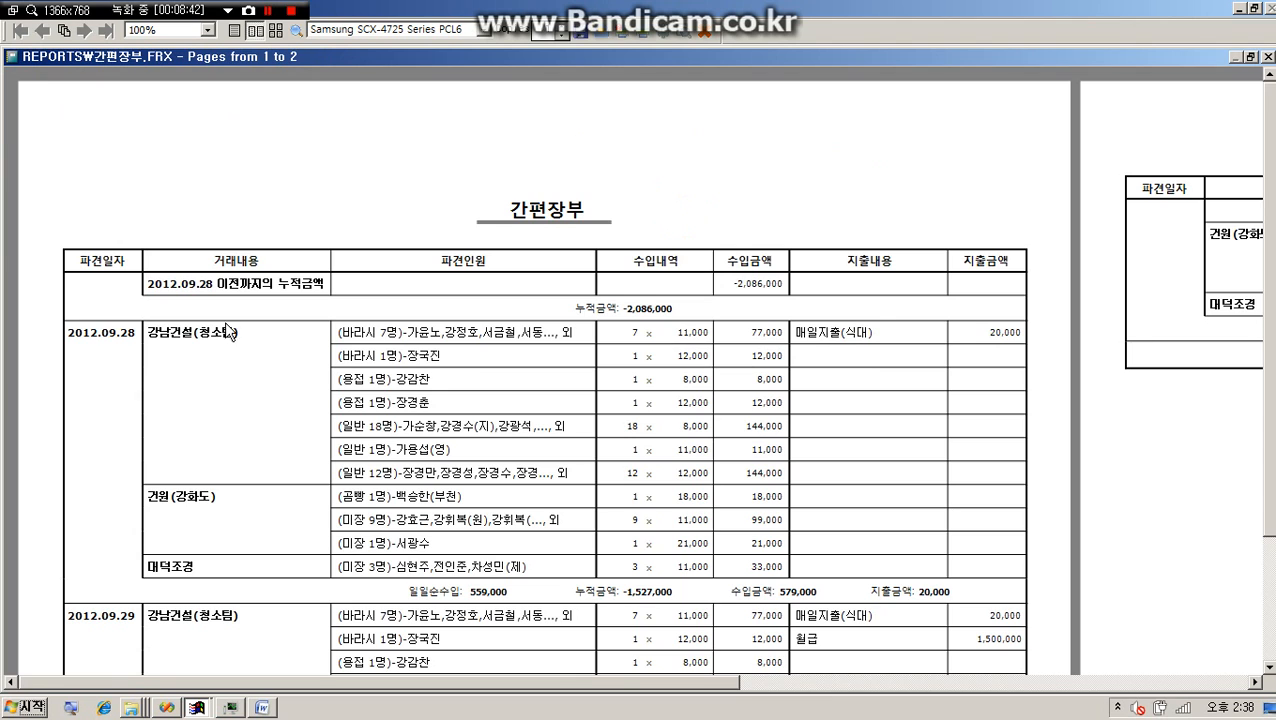
scroll(845, 520, down, 2)
scroll(845, 522, down, 1)
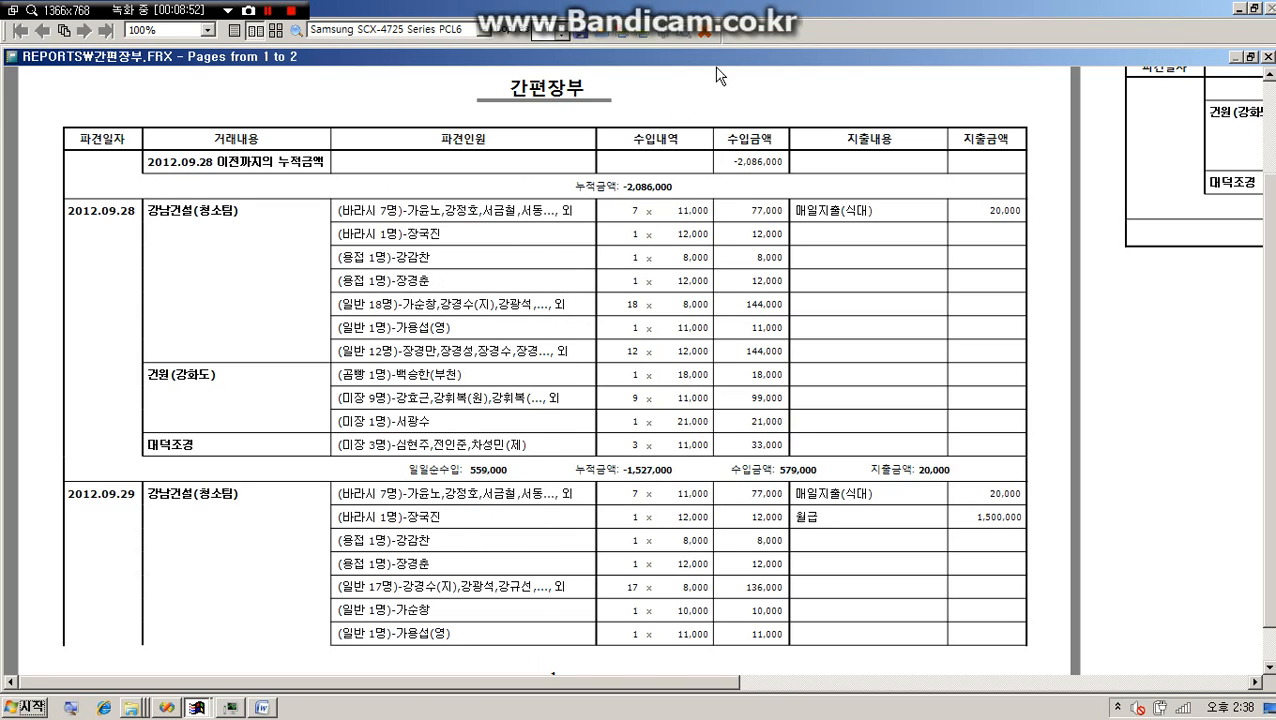
click(706, 38)
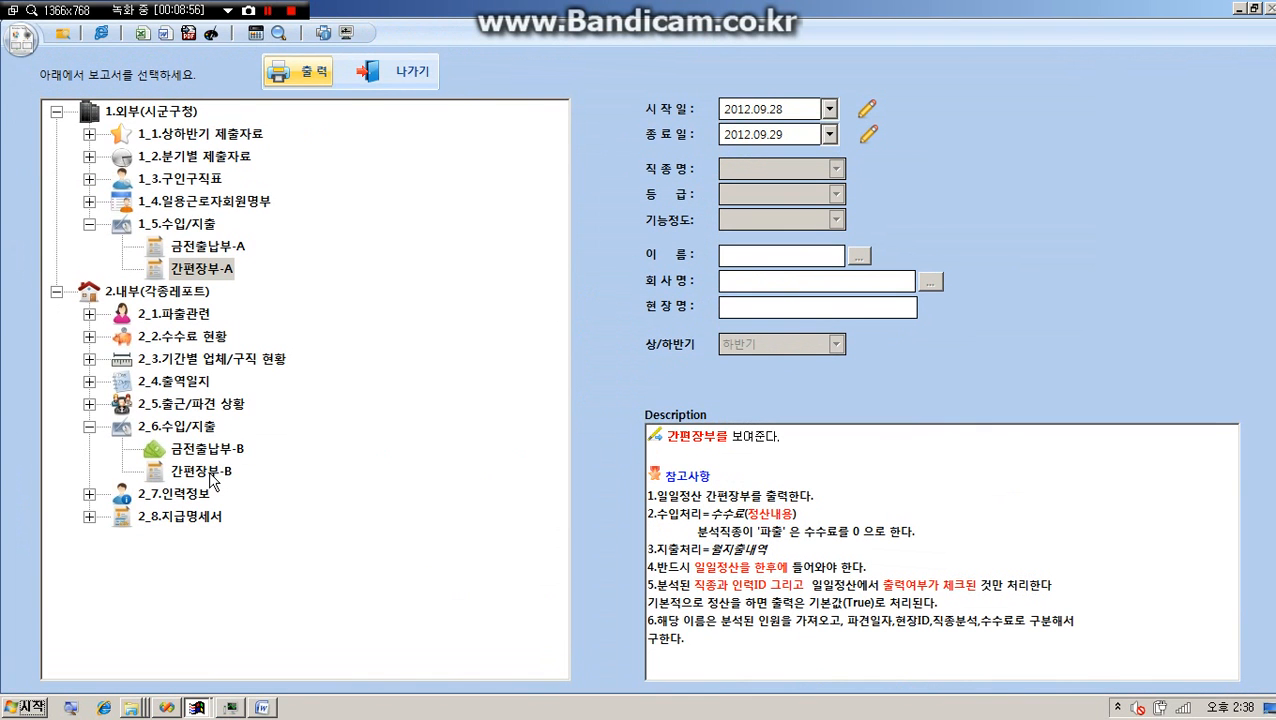
- Preview the 간편장부-B report for 2012.09.28 to 2012.09.29 and switch to the Word window
click(205, 471)
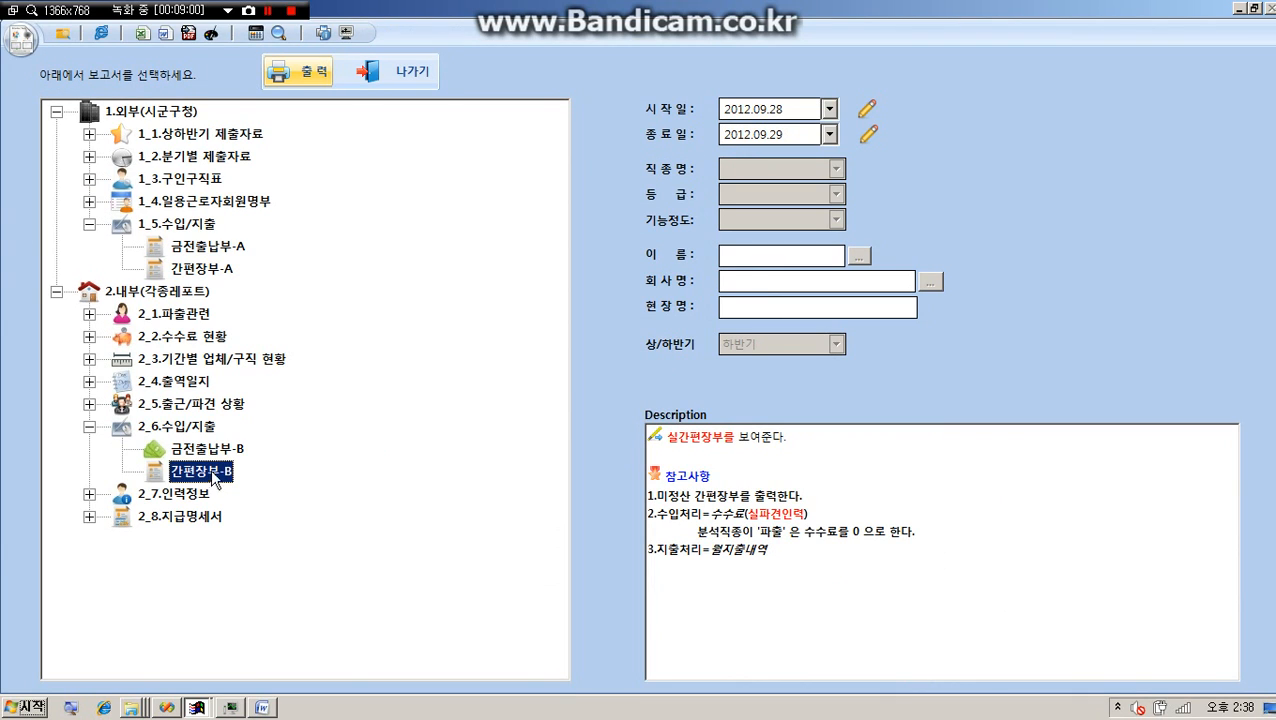
click(308, 72)
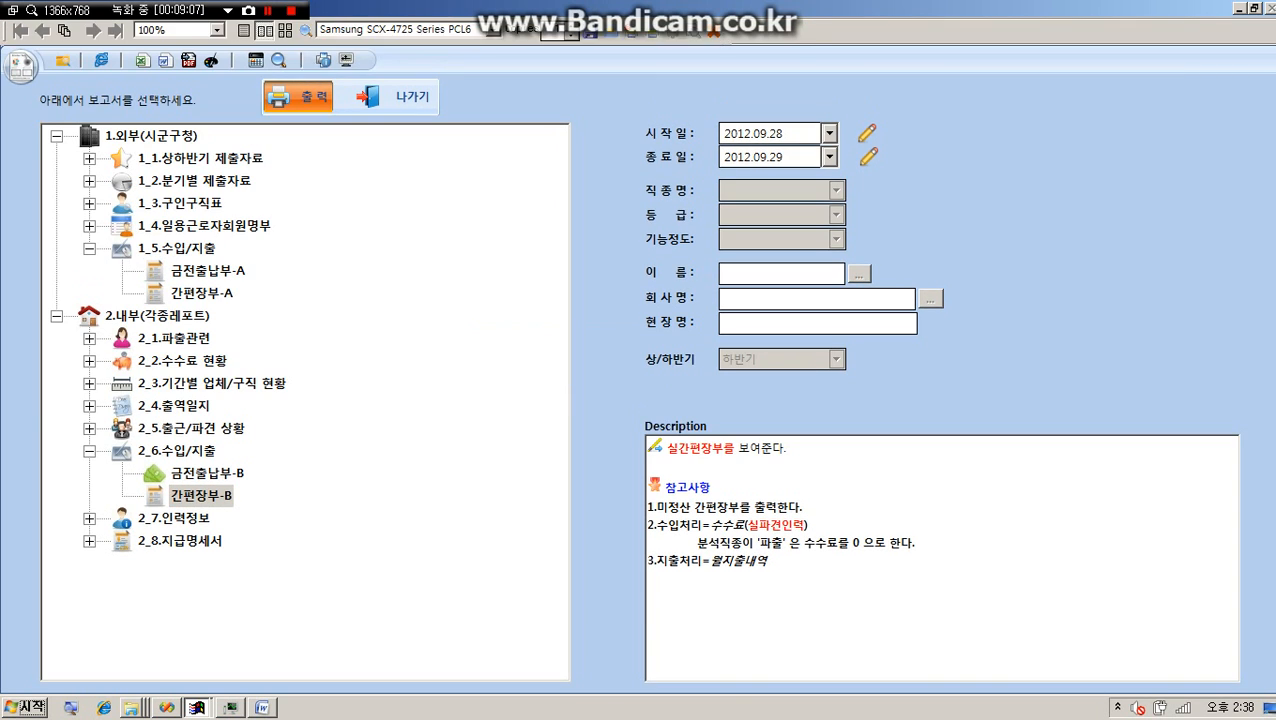
scroll(882, 360, down, 3)
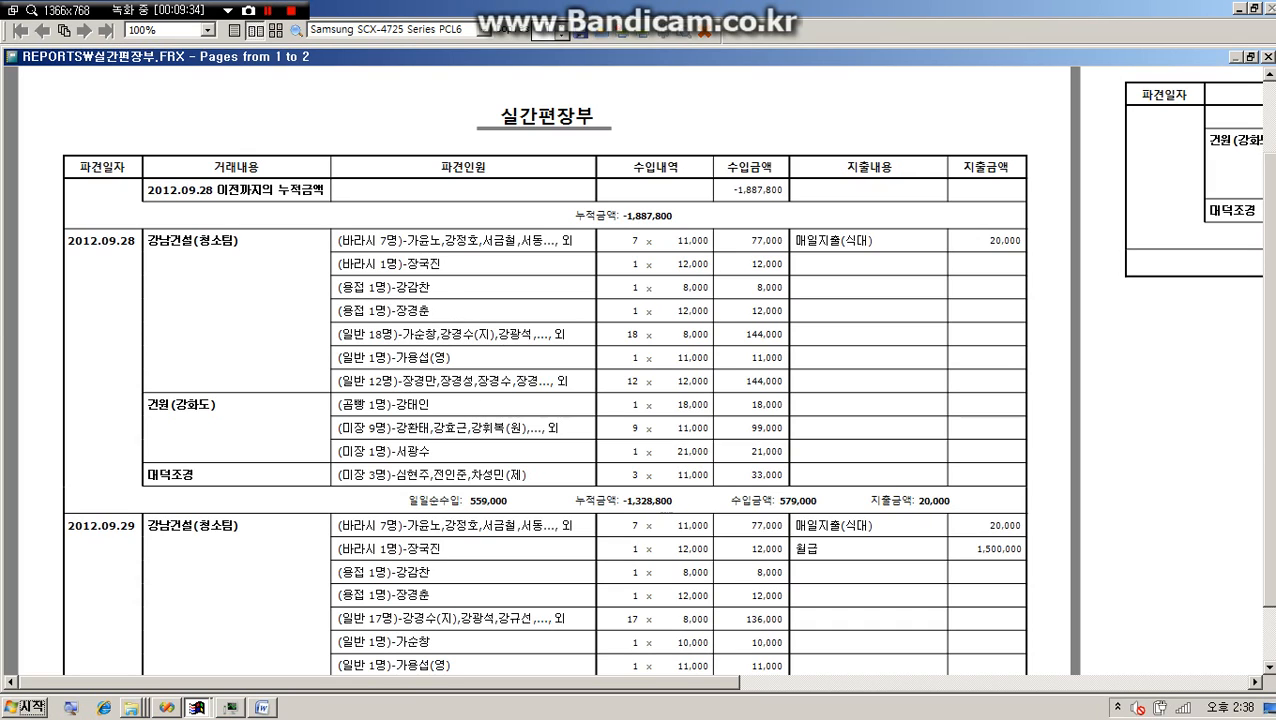
key(alt+Tab)
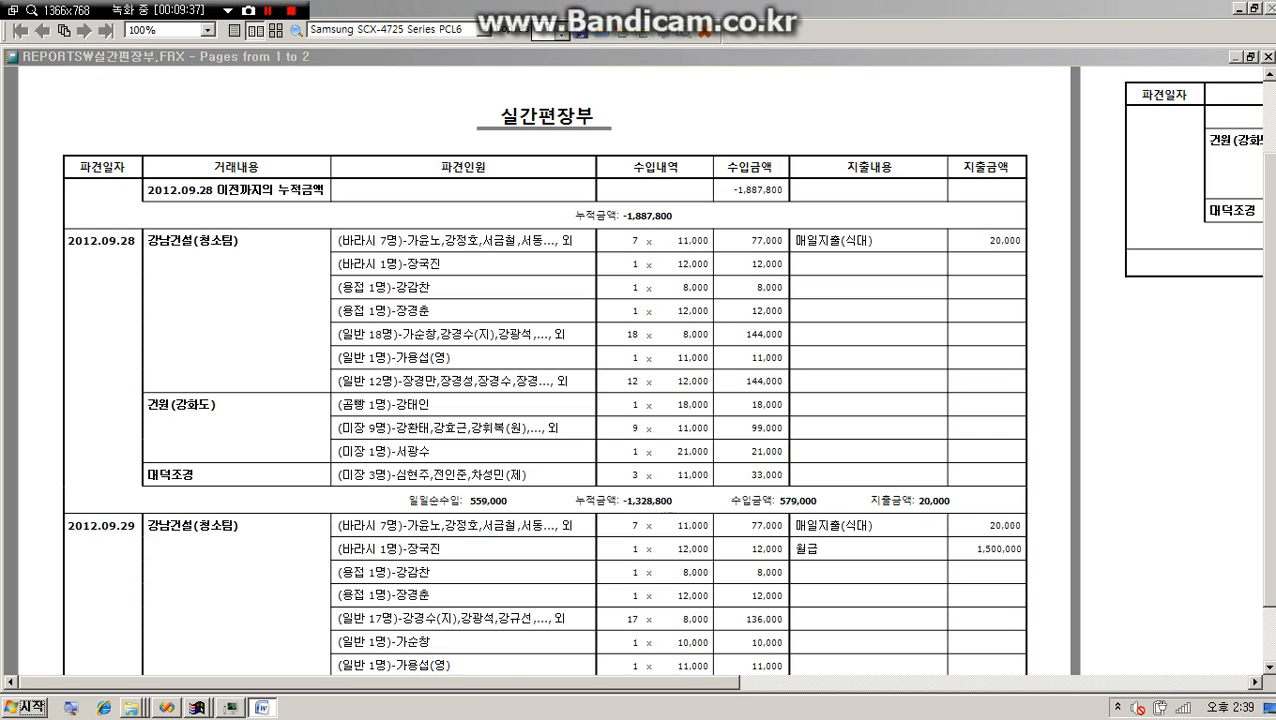